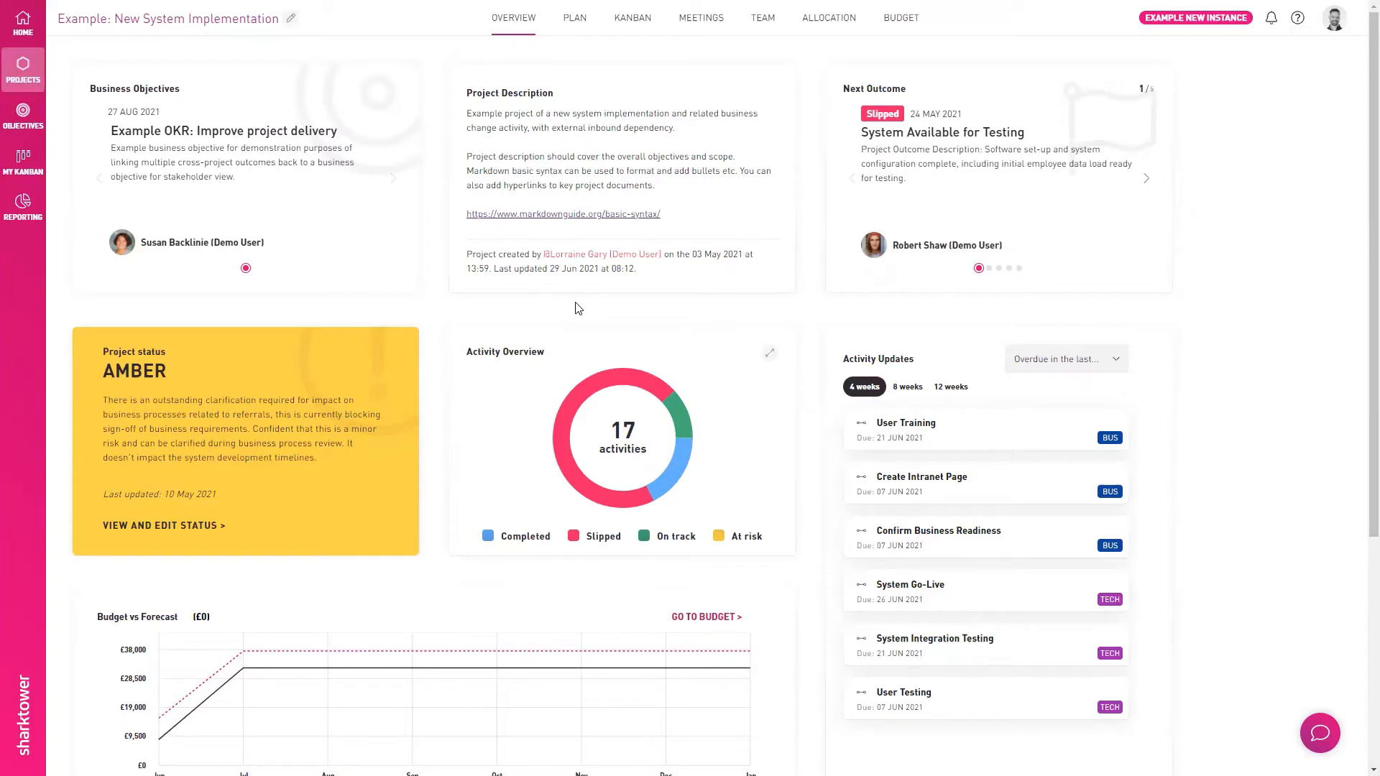
- Review the project plan and the details of the New System Live outcome at the end of System Go-Live
click(575, 24)
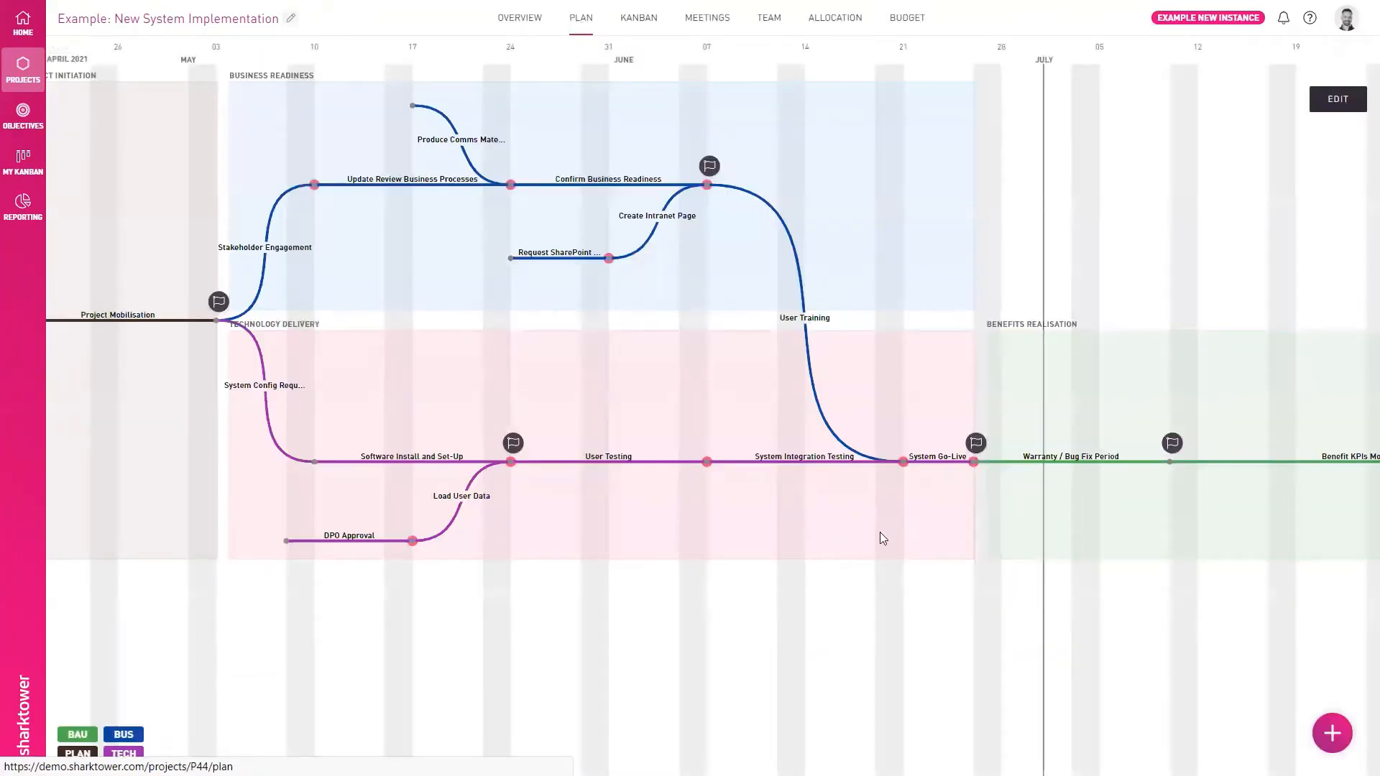
drag(879, 536, 653, 537)
click(694, 452)
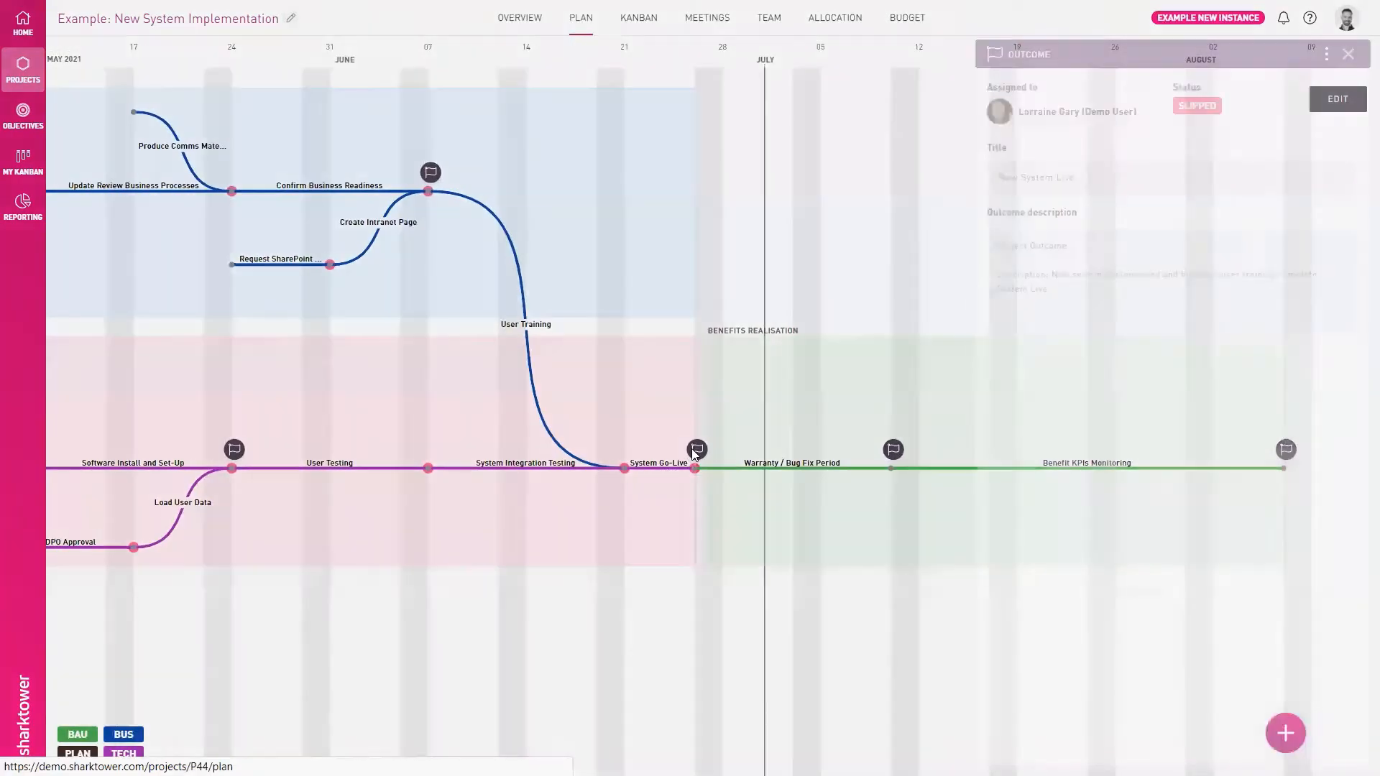
click(1343, 54)
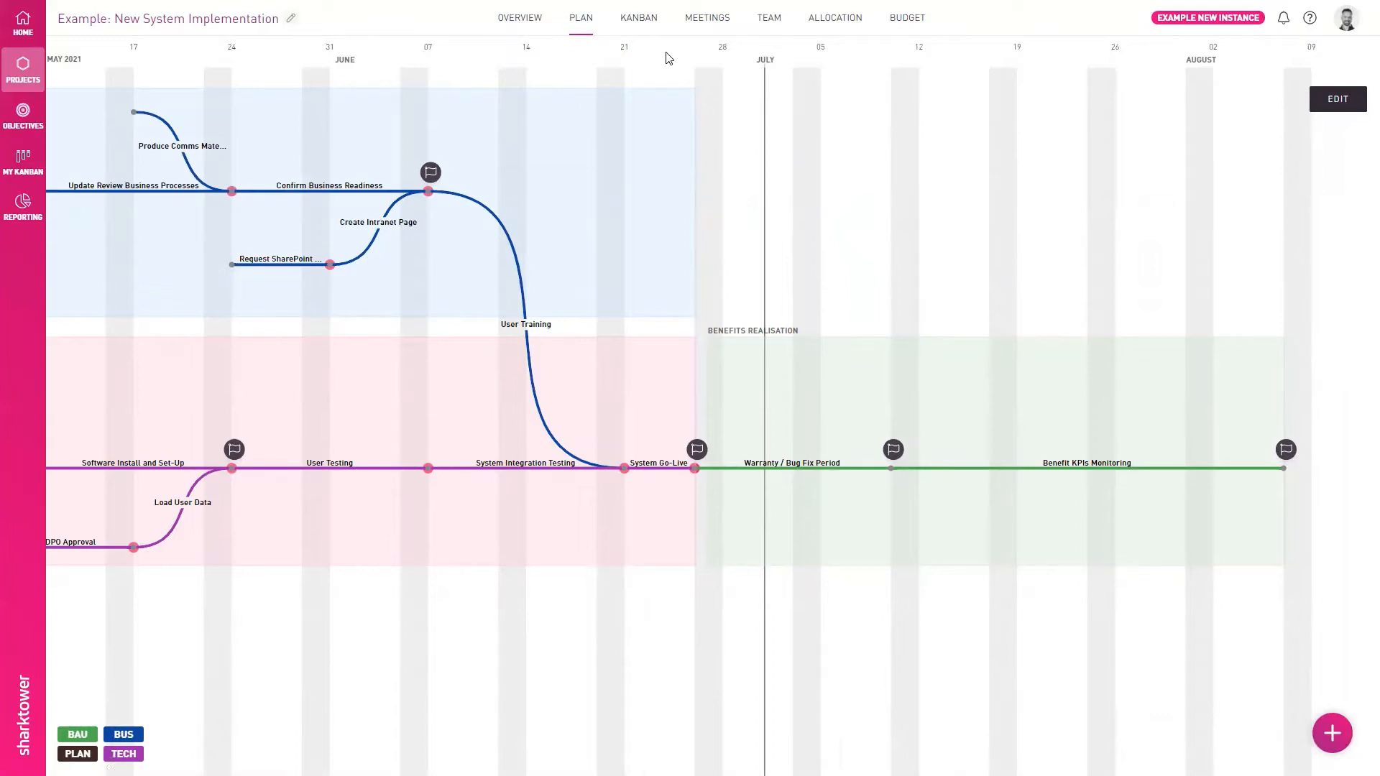
- Begin a new project stand-up named "Retro" with the location "Add Teams / Zoom / Conference Call Link"
click(710, 19)
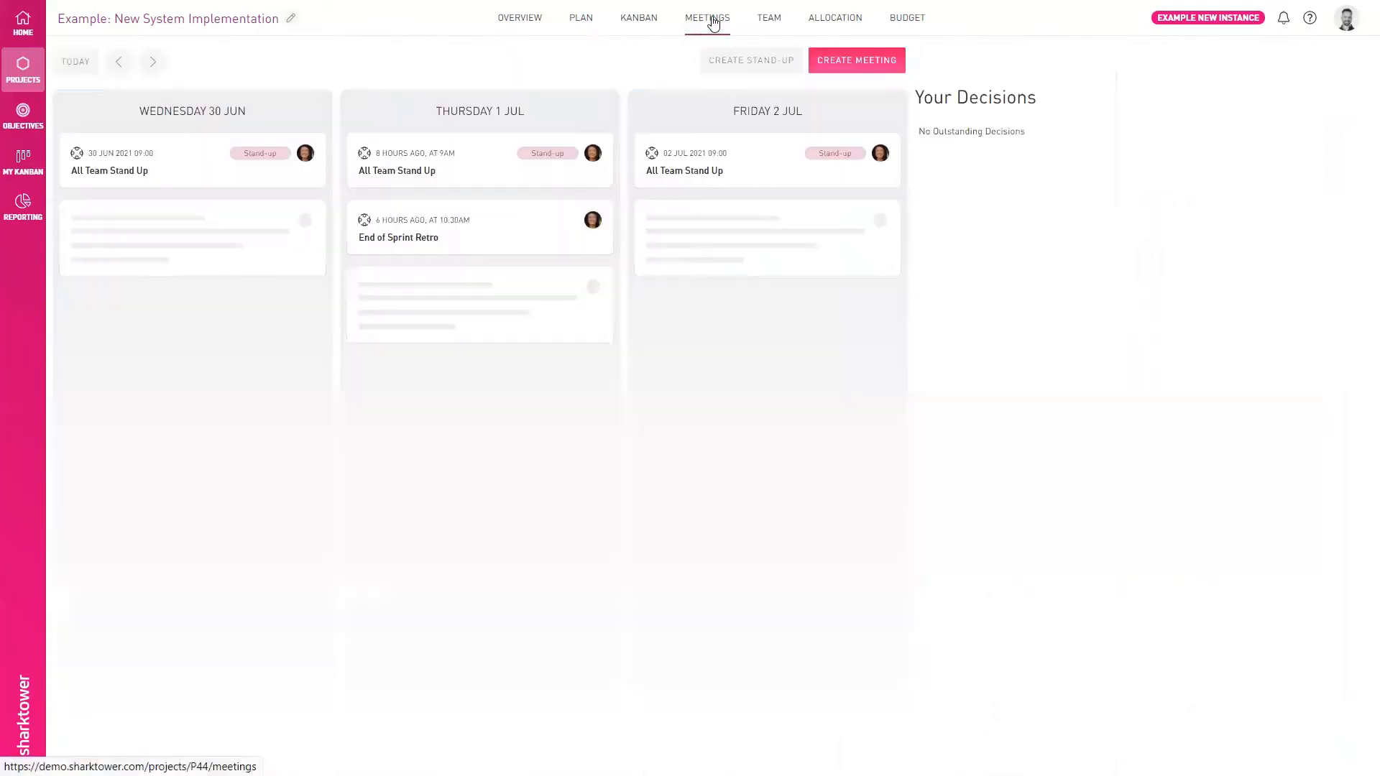
click(730, 63)
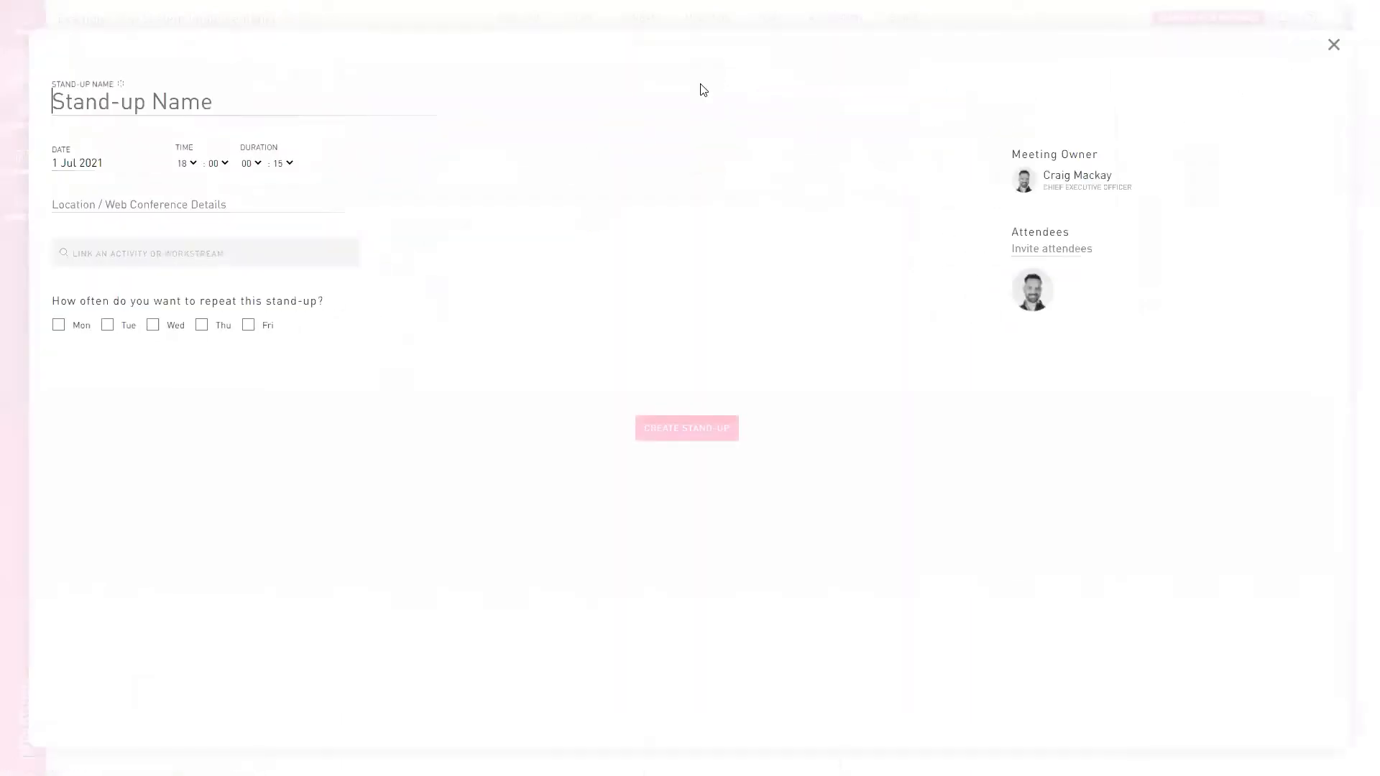
click(128, 100)
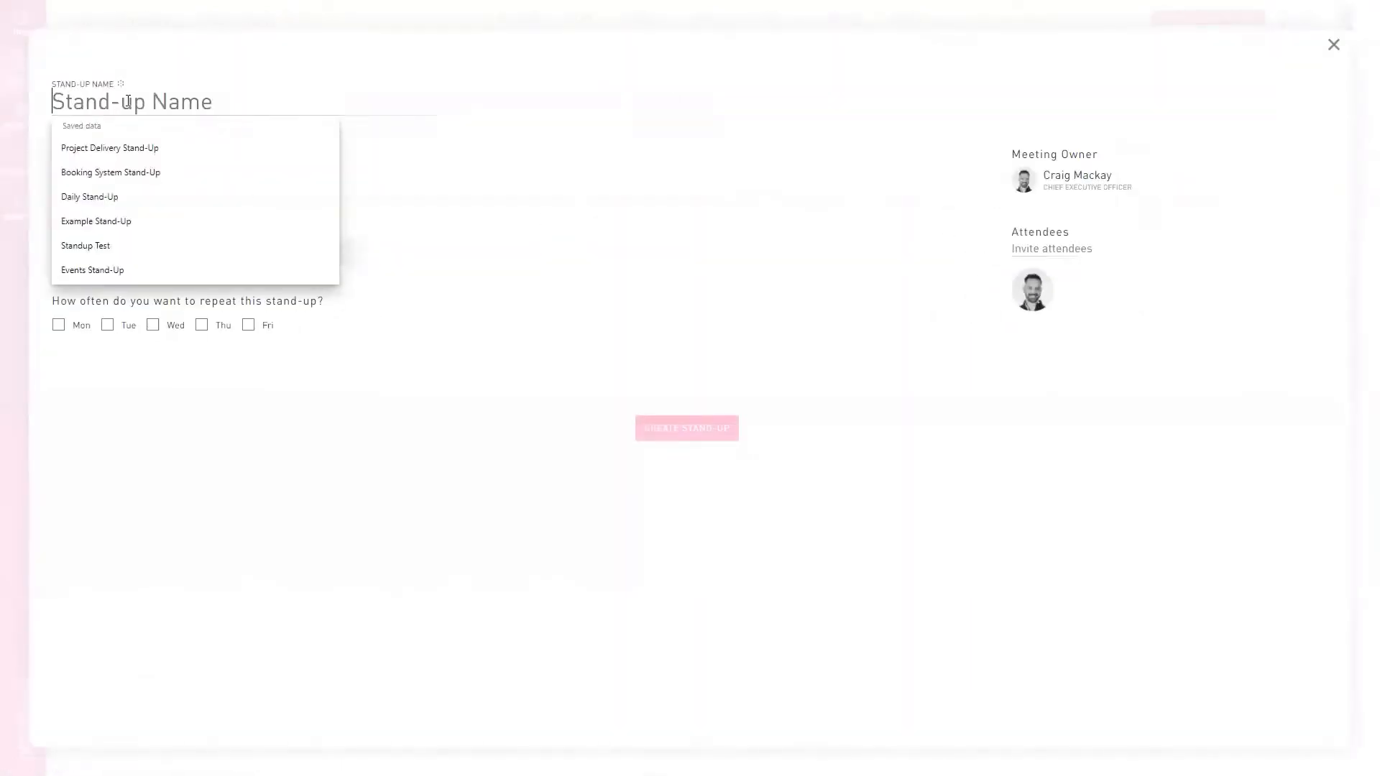
text(Retro)
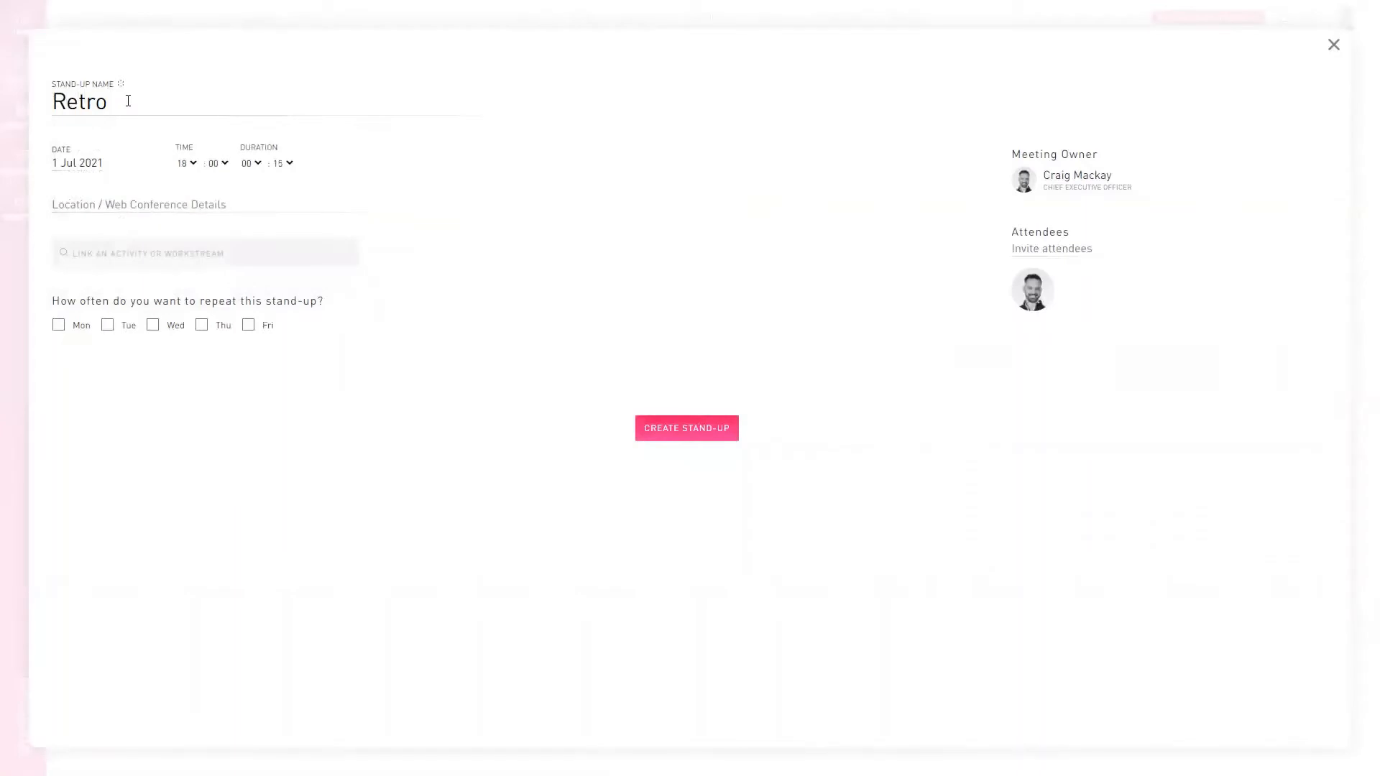
click(147, 201)
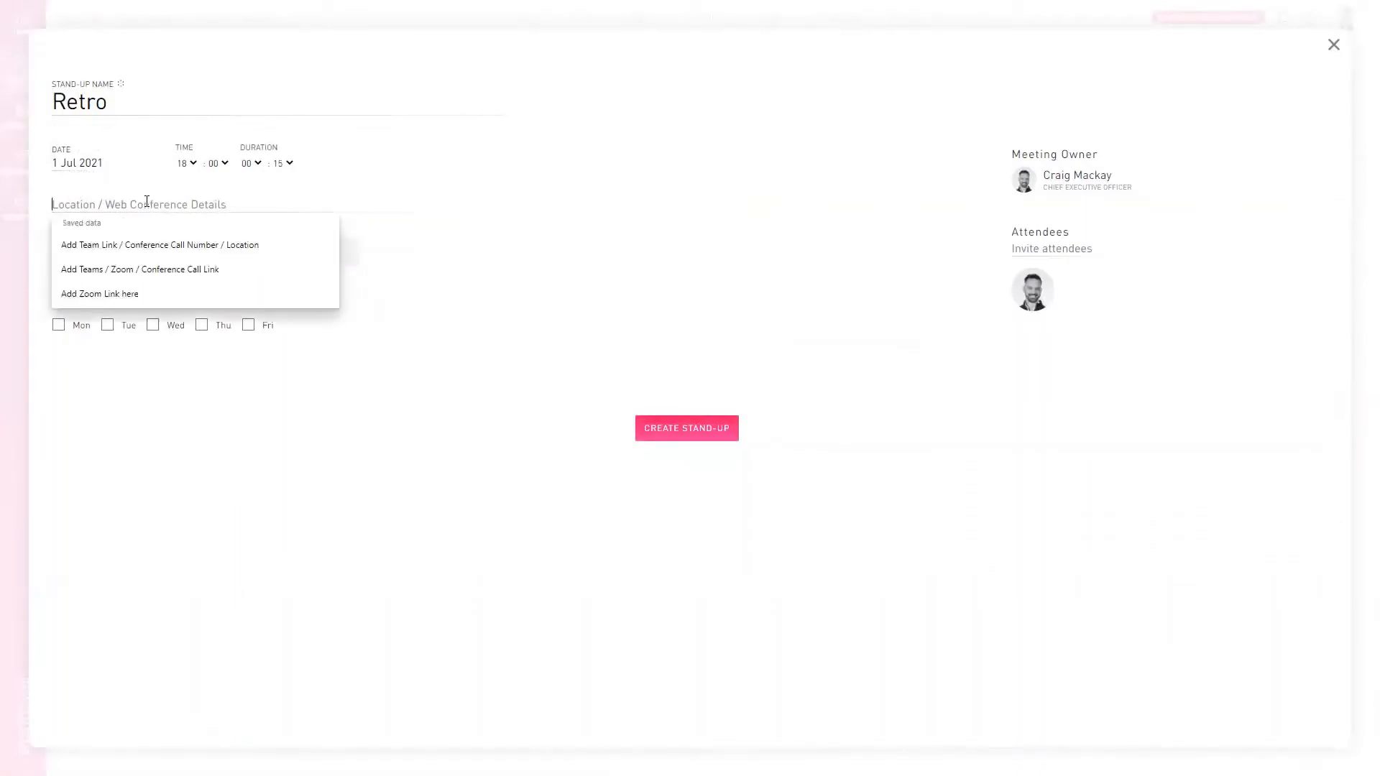
click(167, 269)
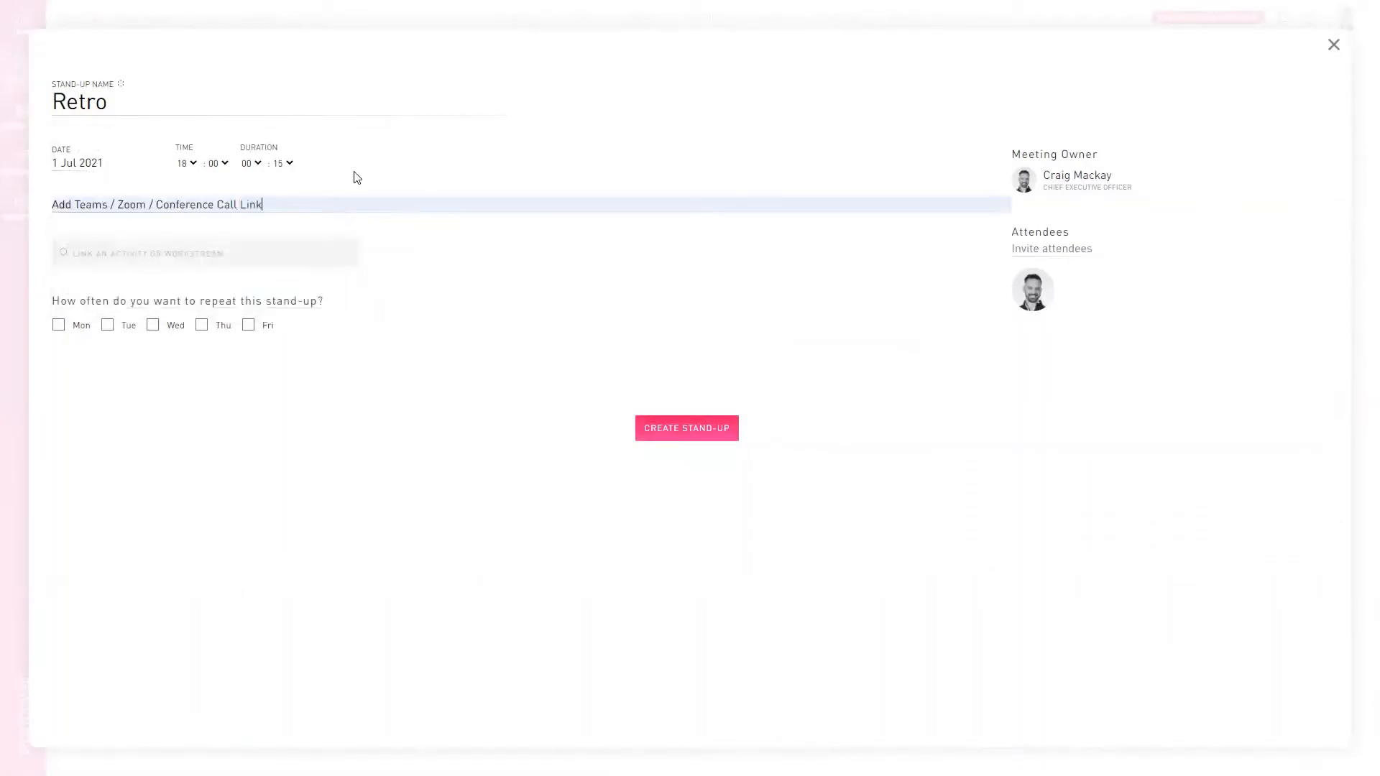
- Set the stand-up's start time to 15:00 and its duration to 1 hour
click(198, 167)
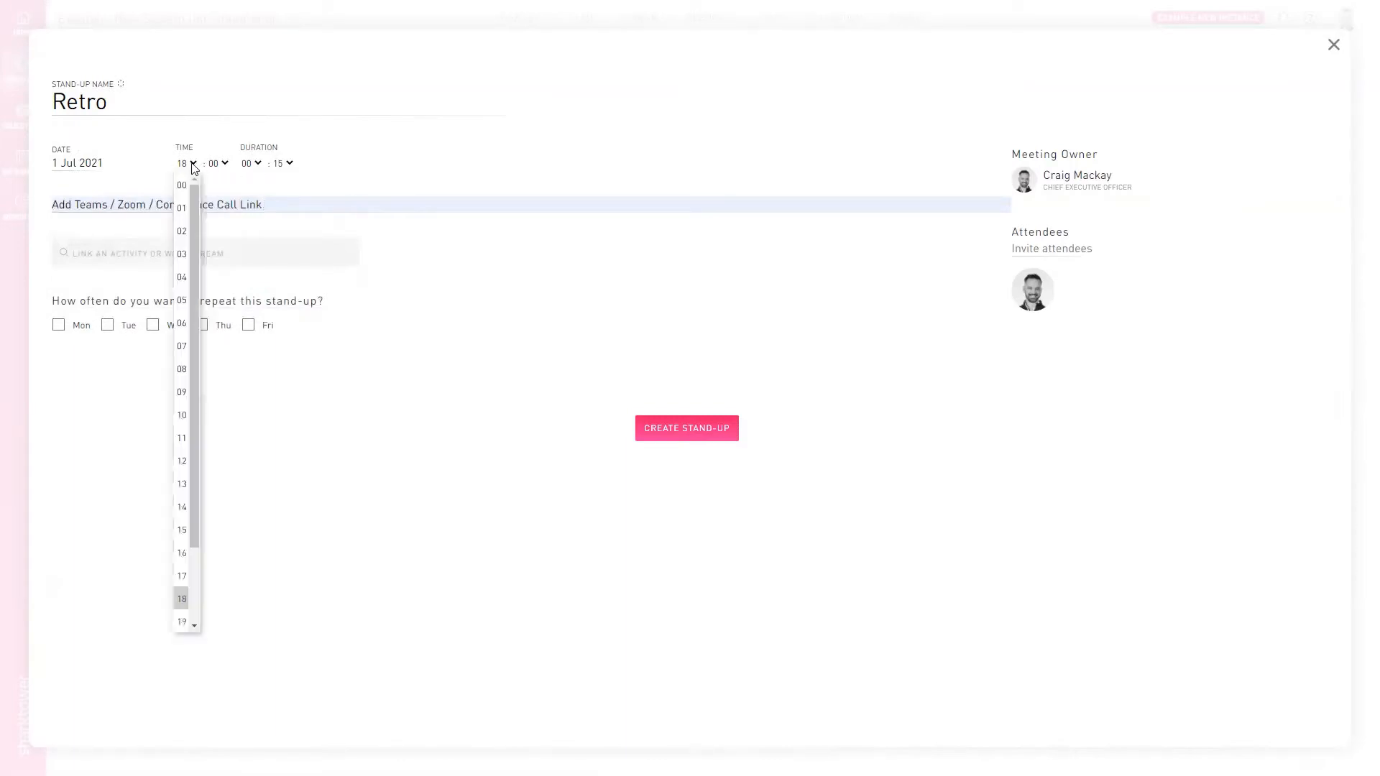
click(185, 540)
click(257, 167)
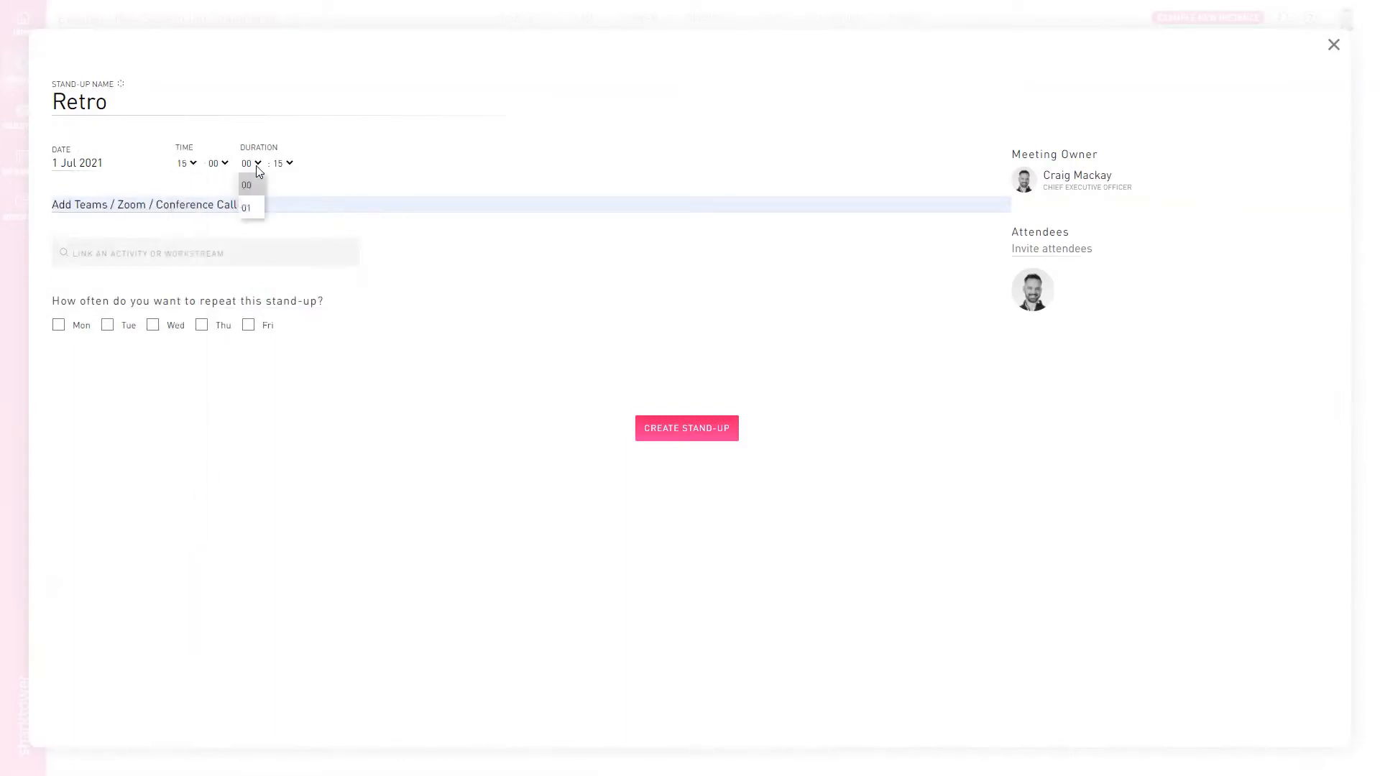
click(246, 207)
- Link the stand-up to the Business Change workstream
click(162, 256)
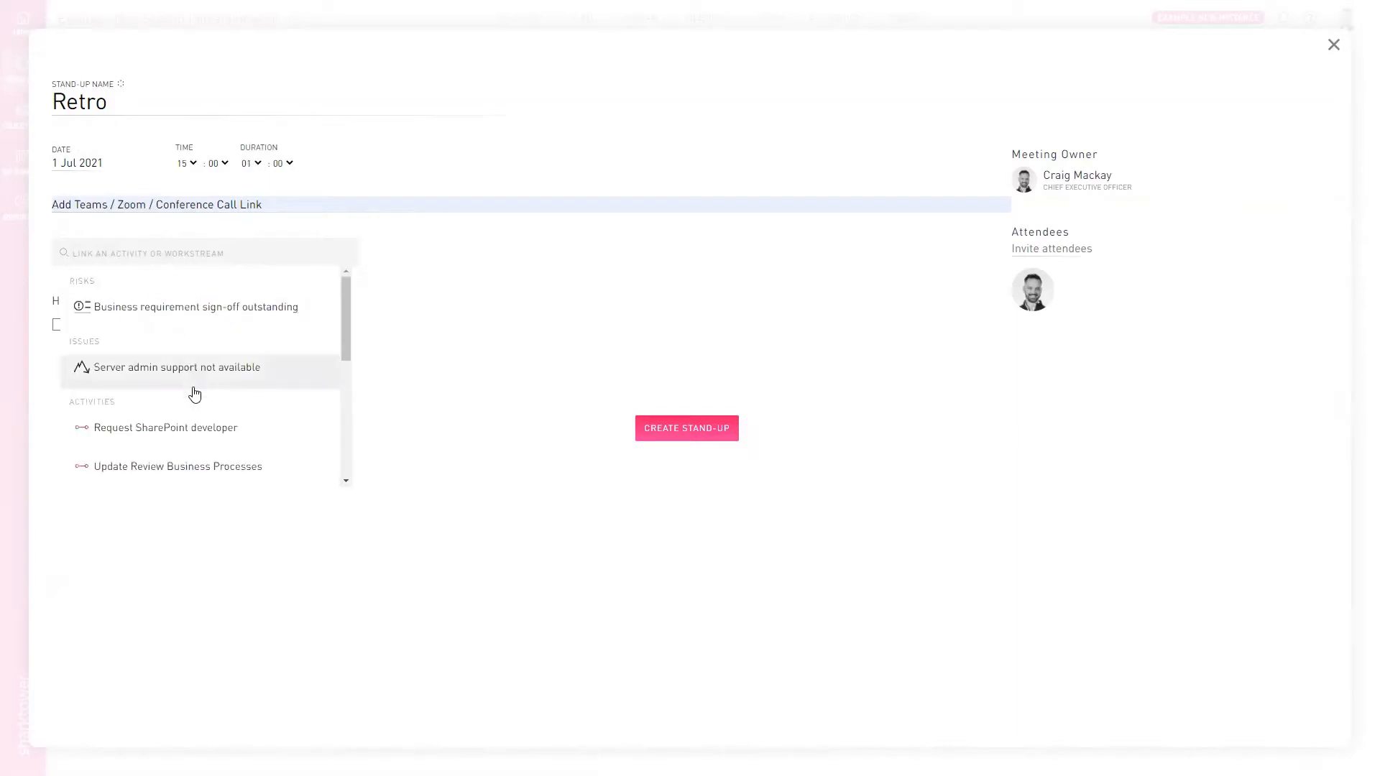
scroll(198, 391, down, 4)
scroll(209, 375, down, 5)
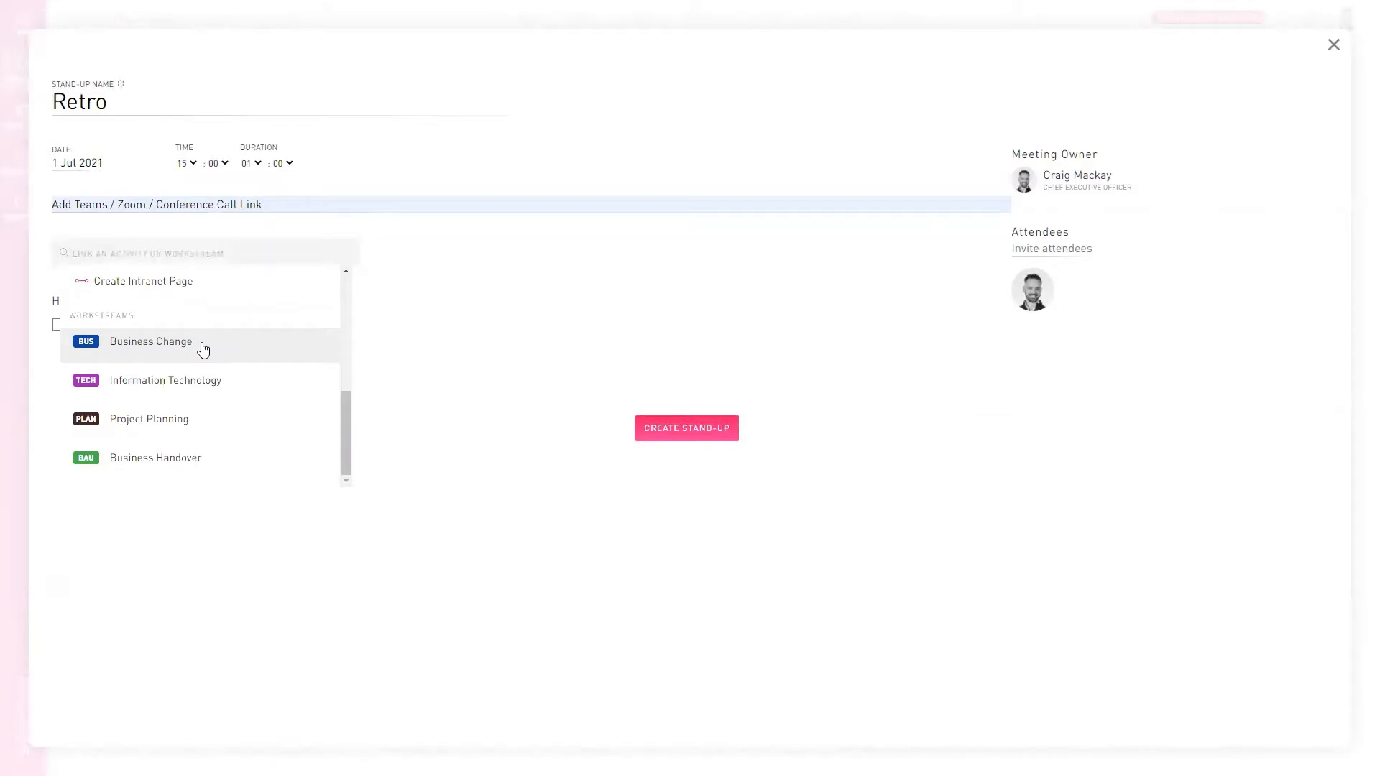
click(204, 349)
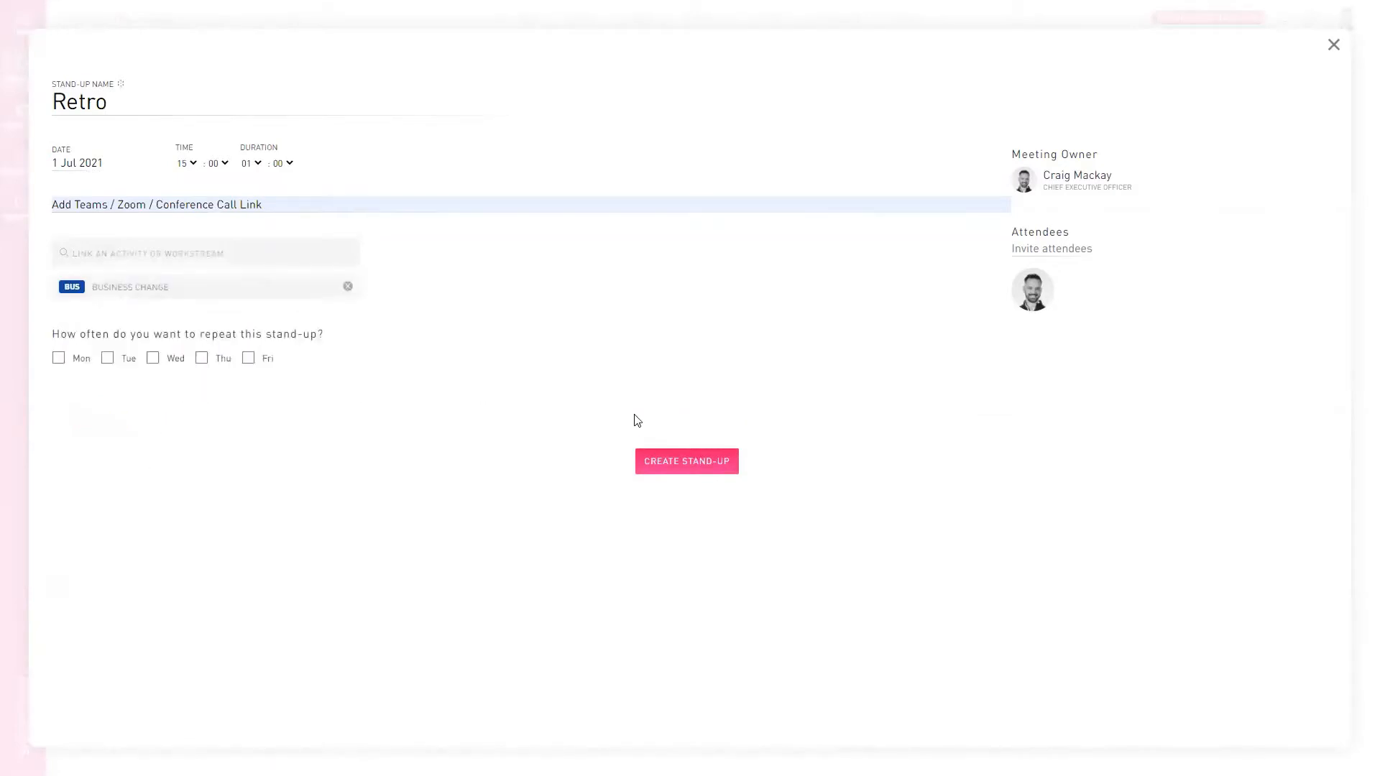
- Make the demo project manager the meeting owner and remove the original owner from the attendees
click(1093, 185)
click(1093, 291)
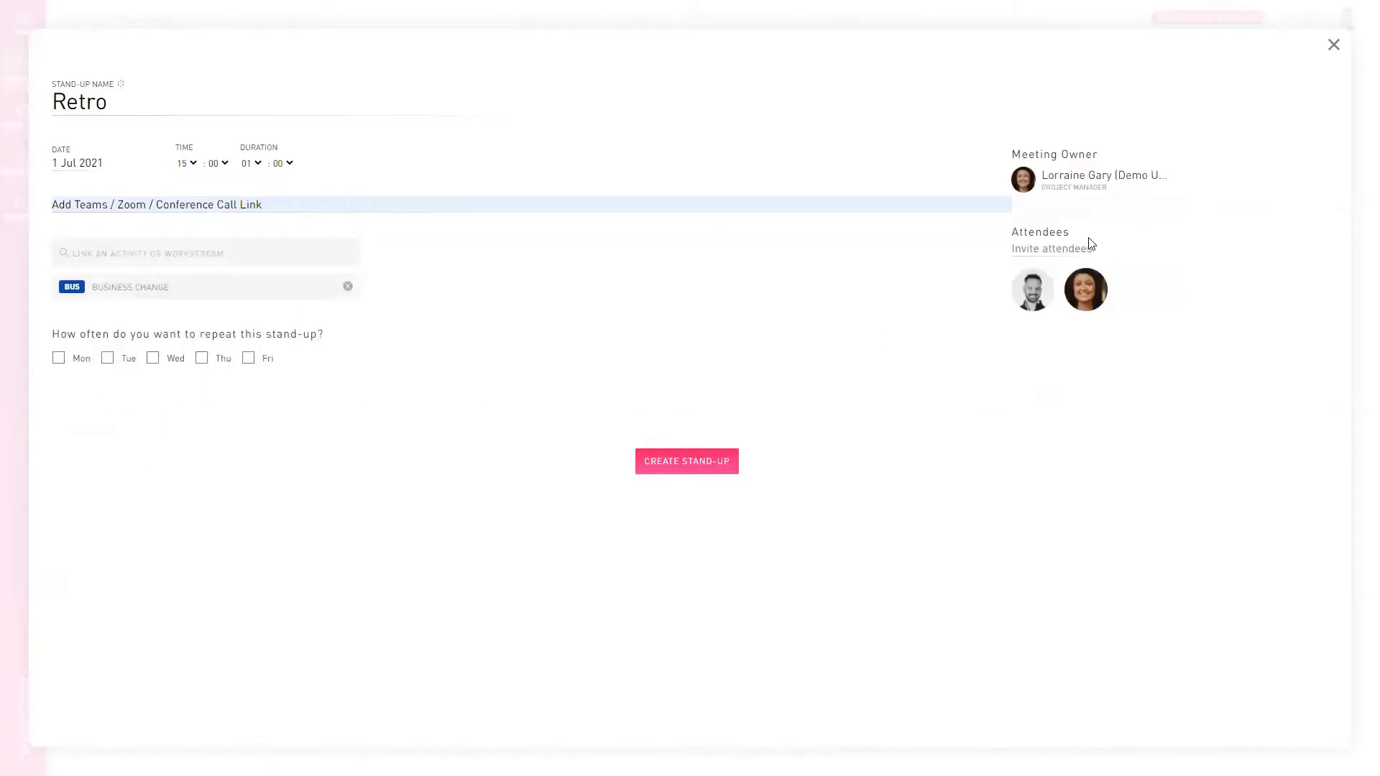
click(1035, 288)
- Invite the other three demo users as attendees and create the stand-up
click(1068, 248)
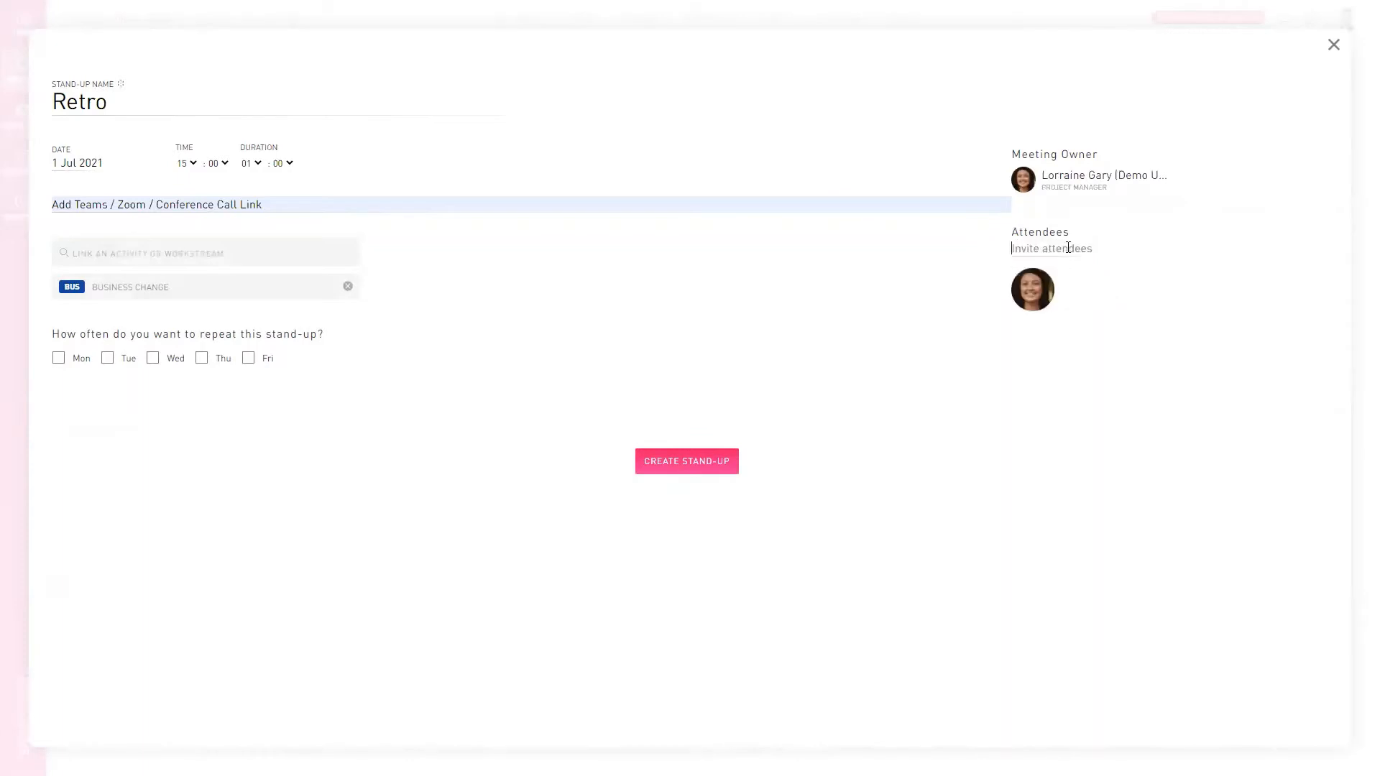
text(Ri)
key(BackSpace)
key(BackSpace)
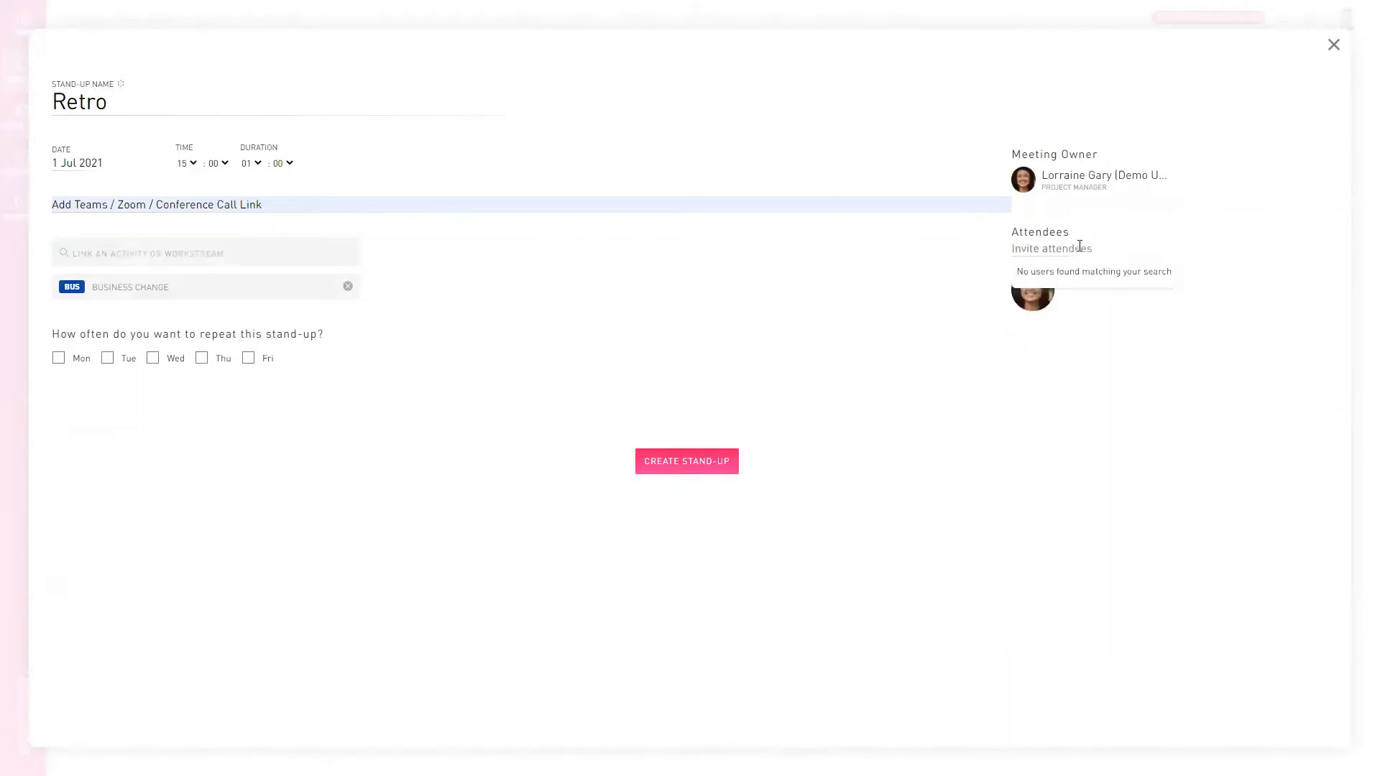
text(M)
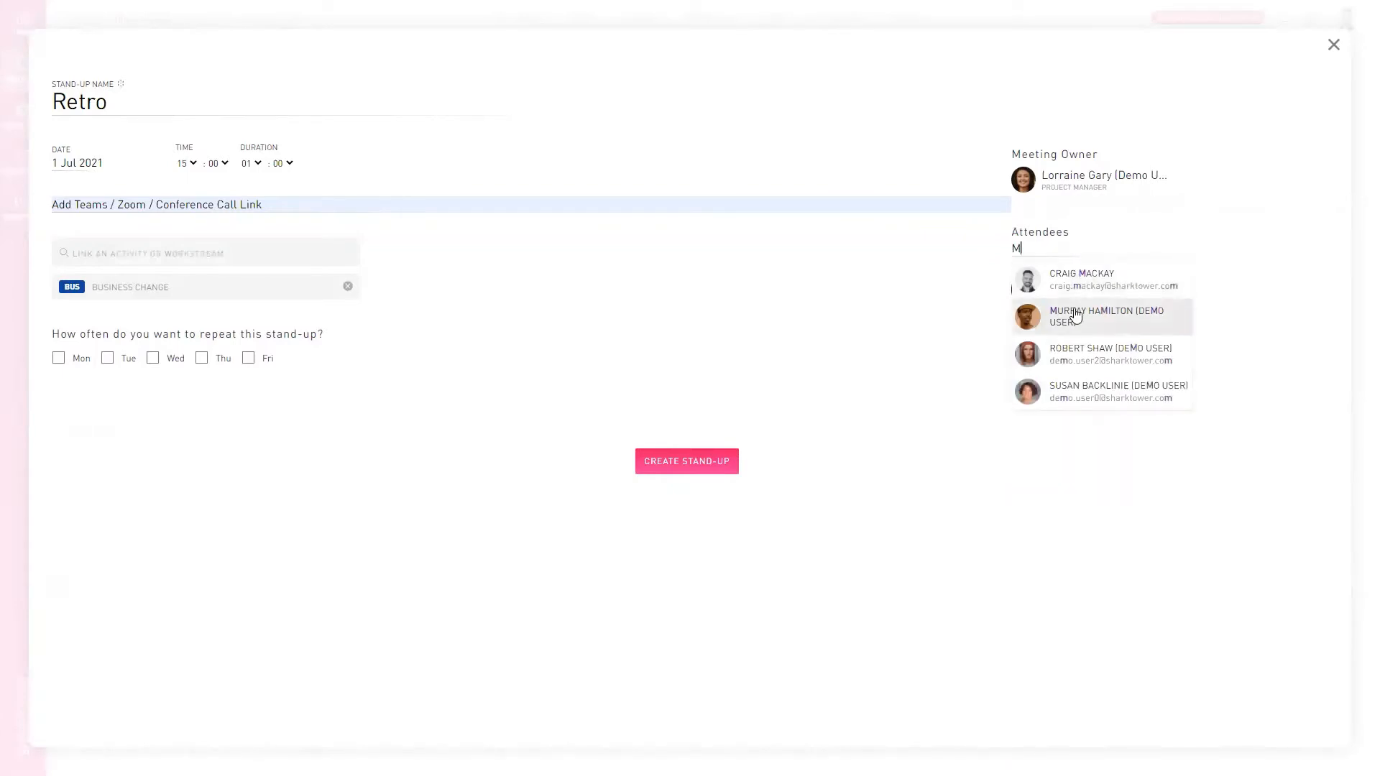
click(1078, 316)
text(R)
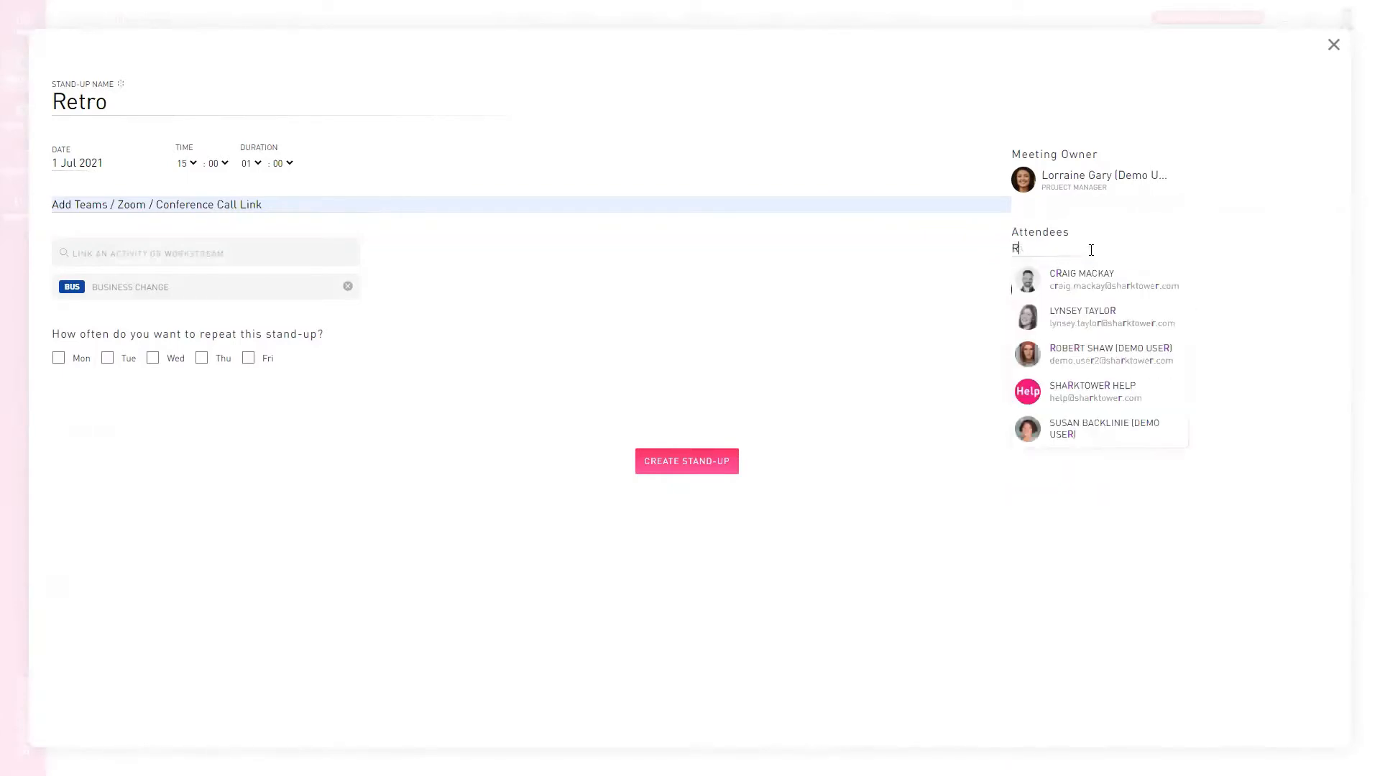
click(1101, 355)
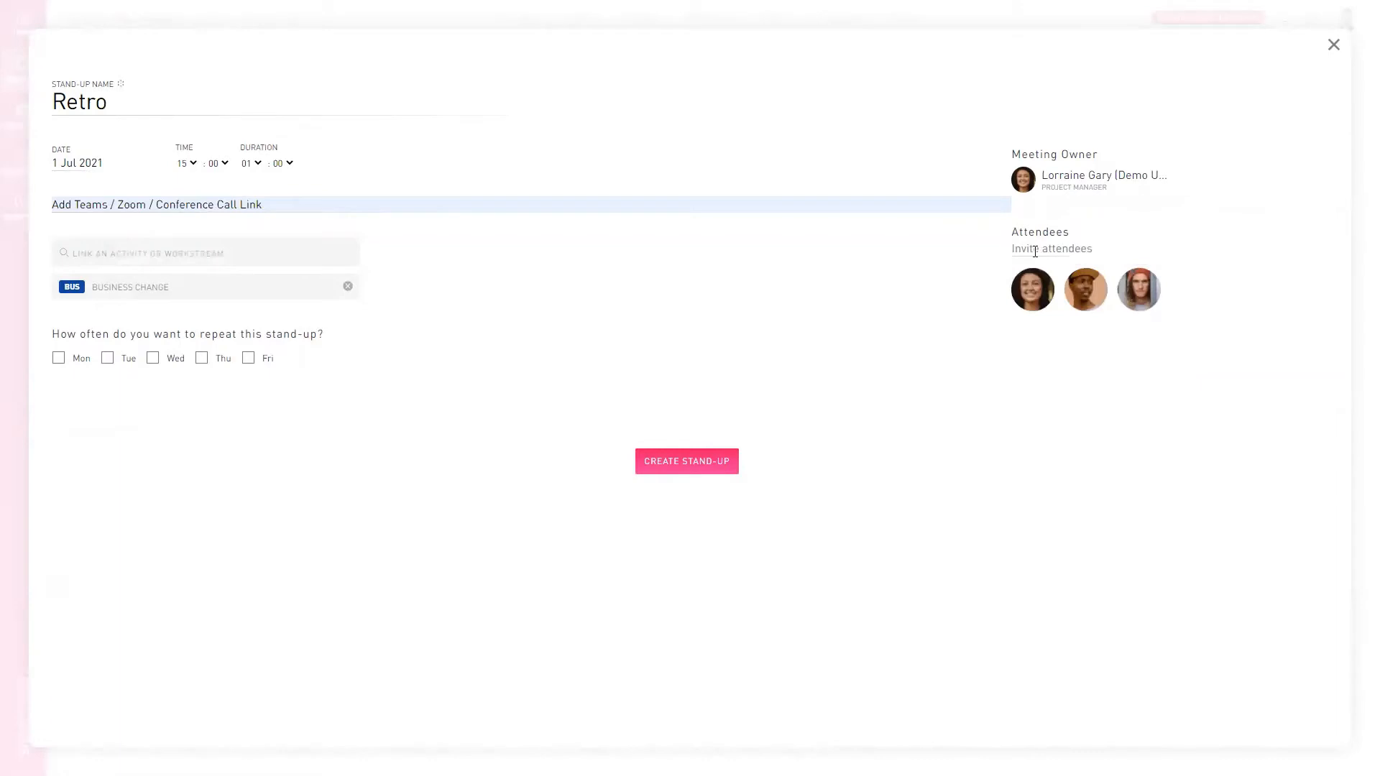
text(S)
click(1070, 330)
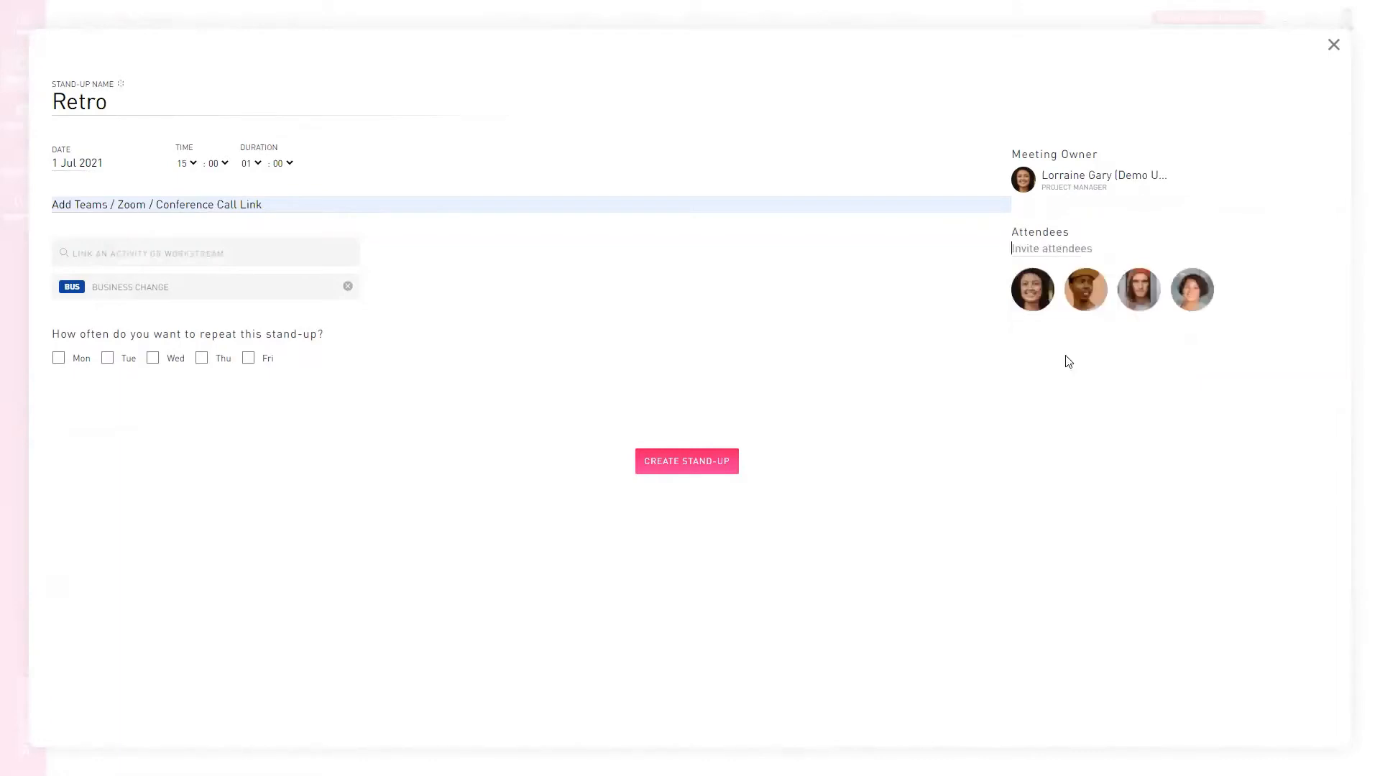
click(699, 460)
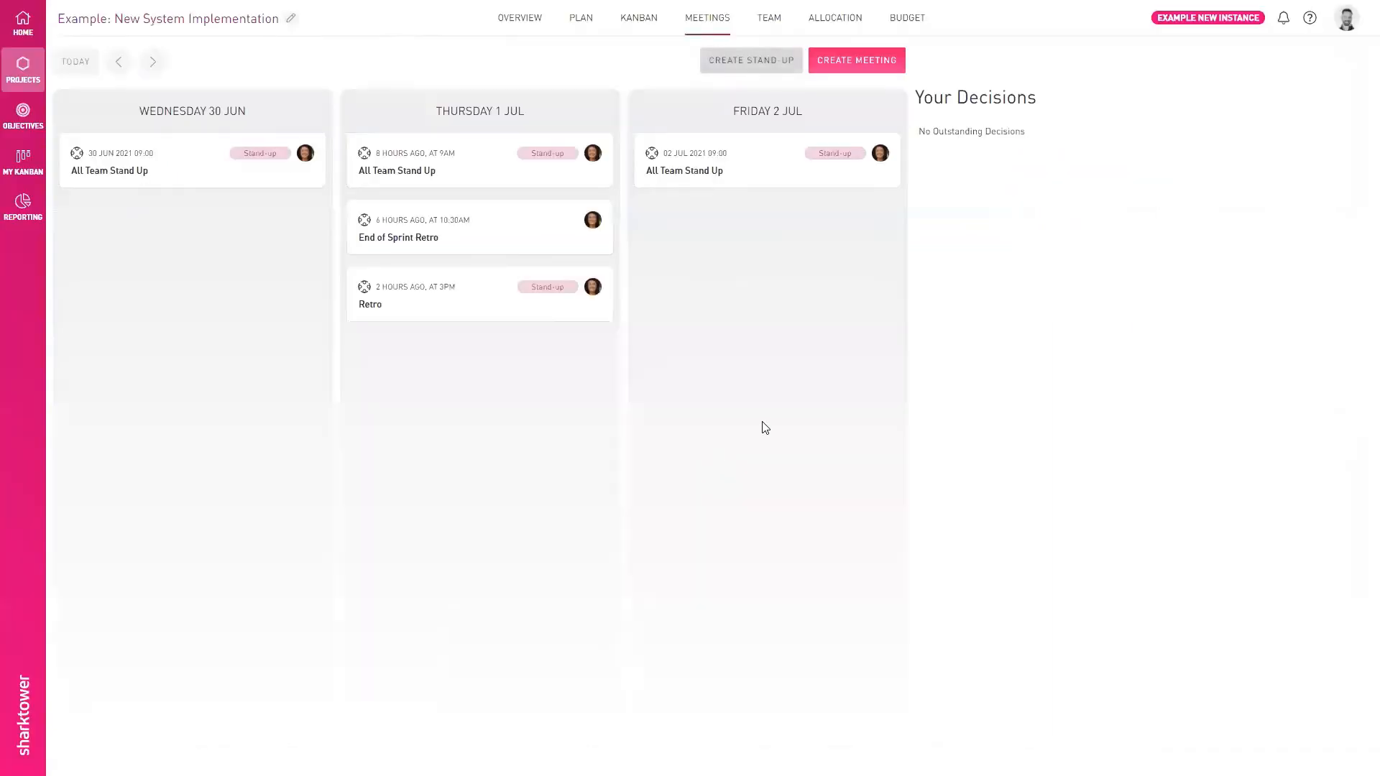
- Start the Retro stand-up from the Thursday 1 Jul meetings and filter its board to the change manager's cards
click(459, 305)
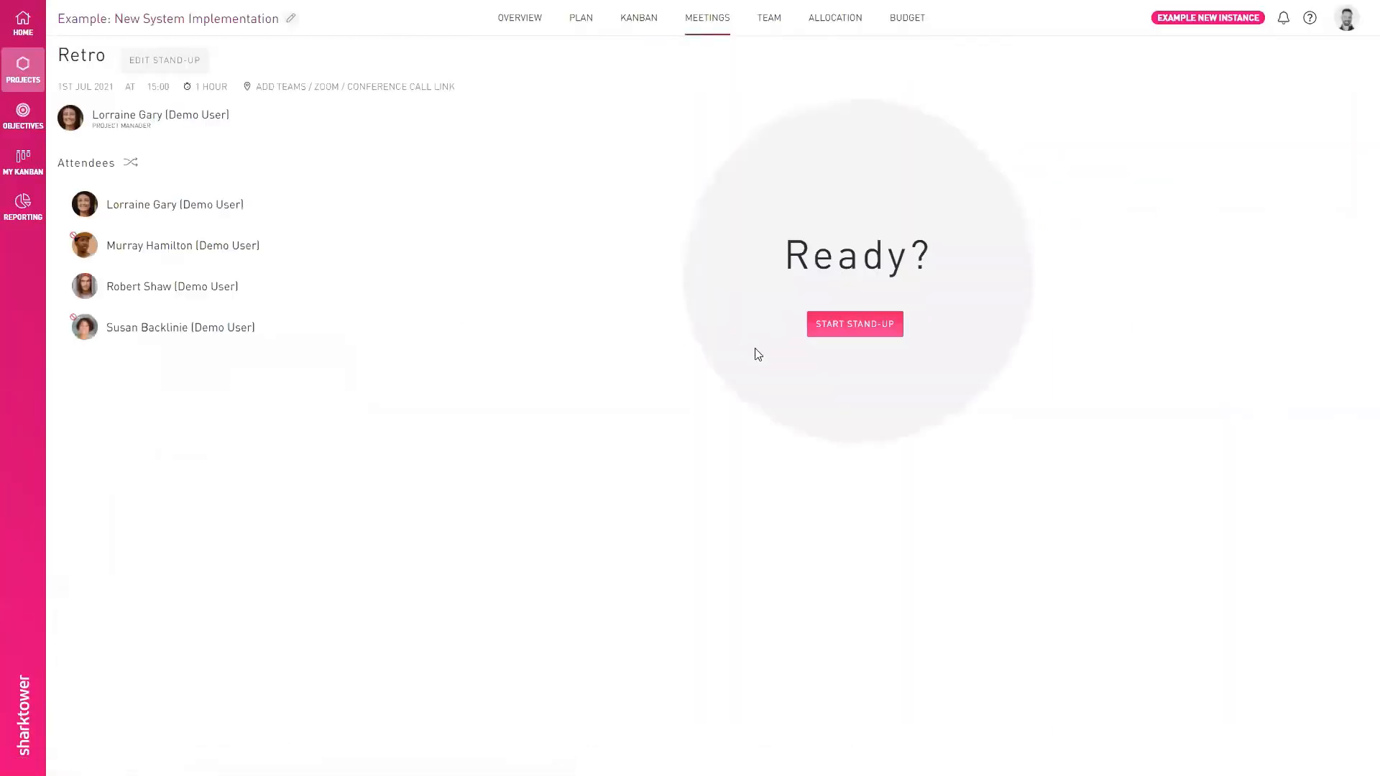
click(855, 325)
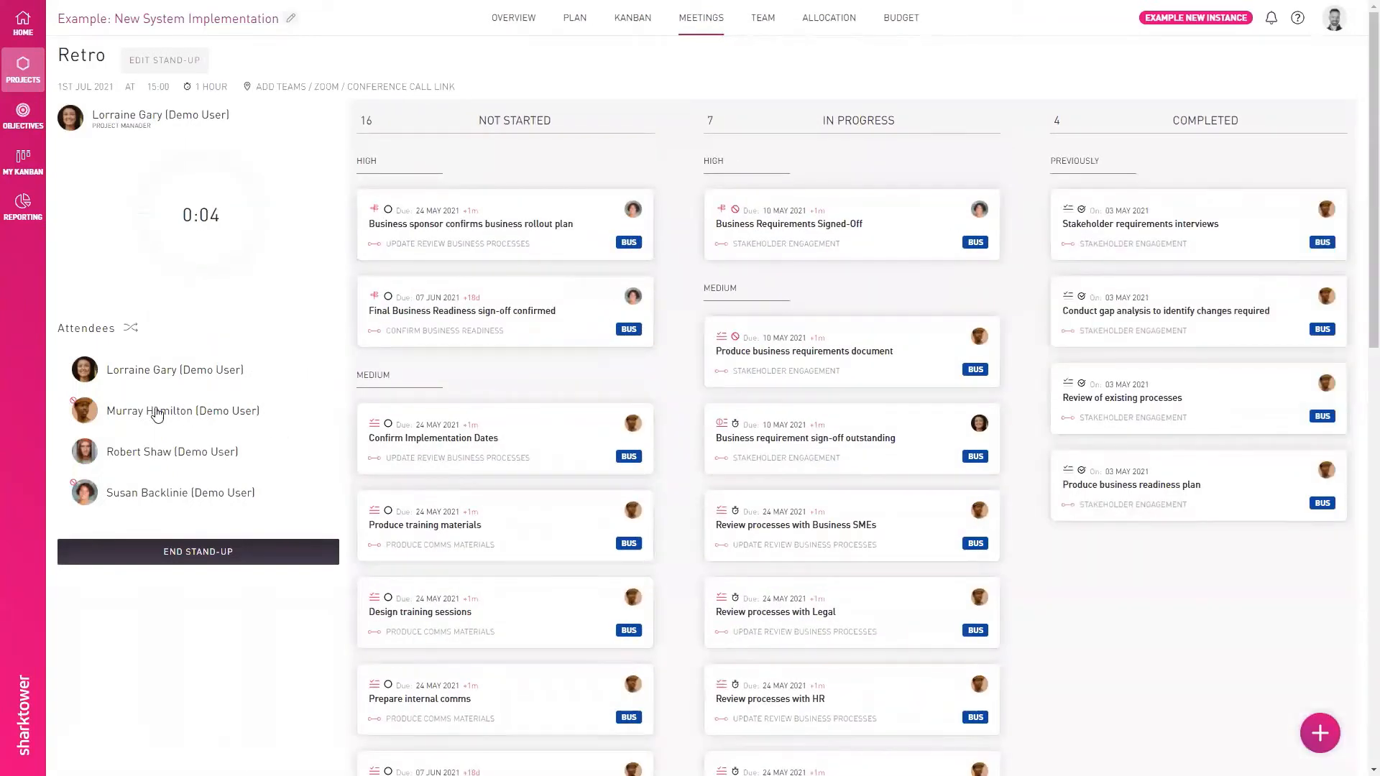
click(157, 412)
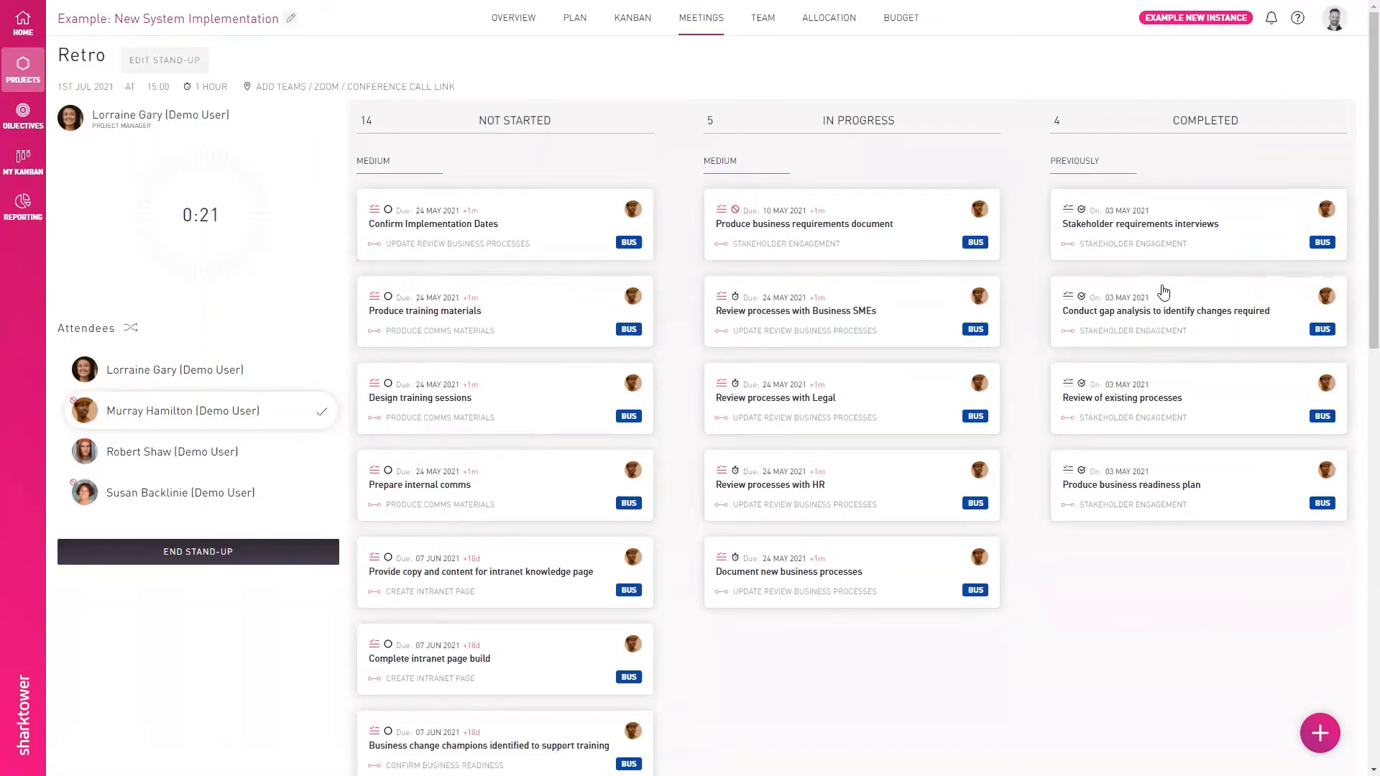
- Examine the history and linked items of the "Produce business requirements document" task
click(872, 242)
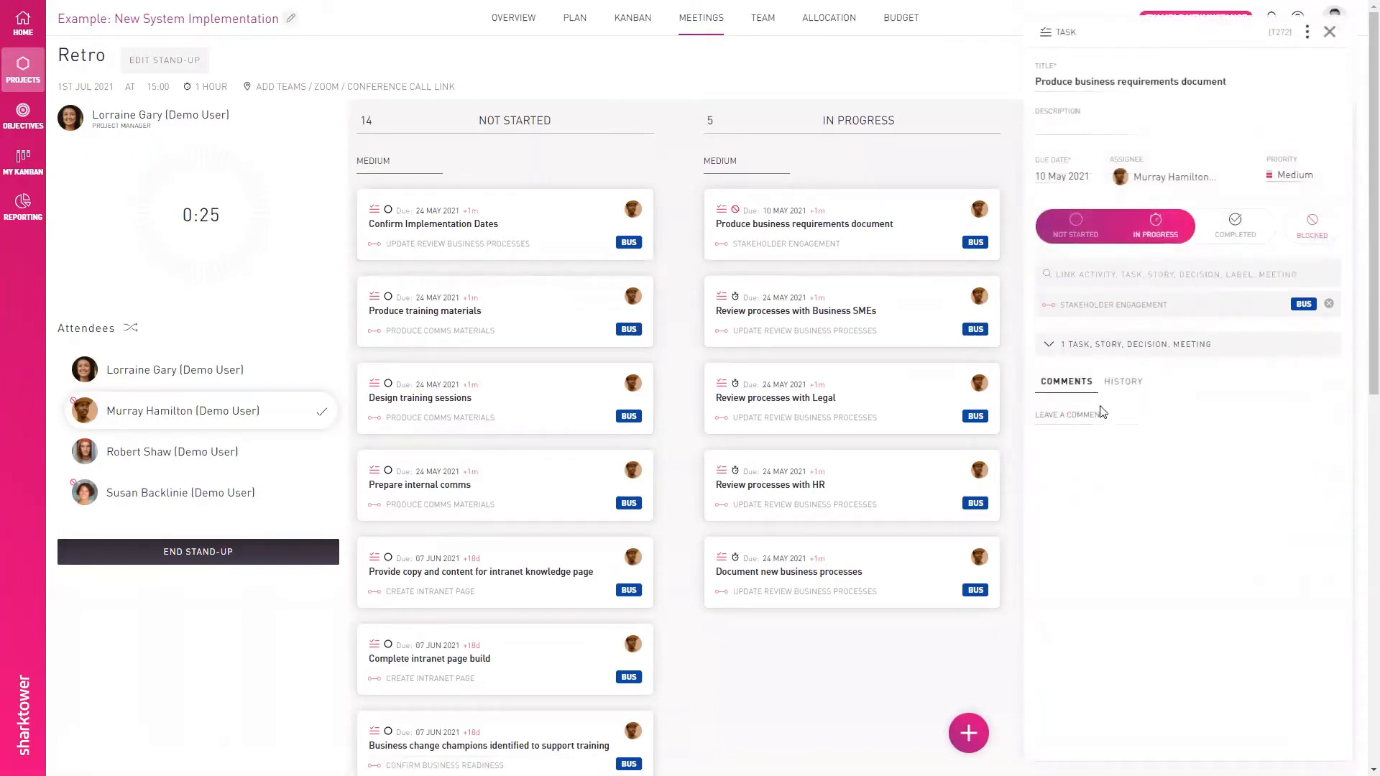
click(1128, 382)
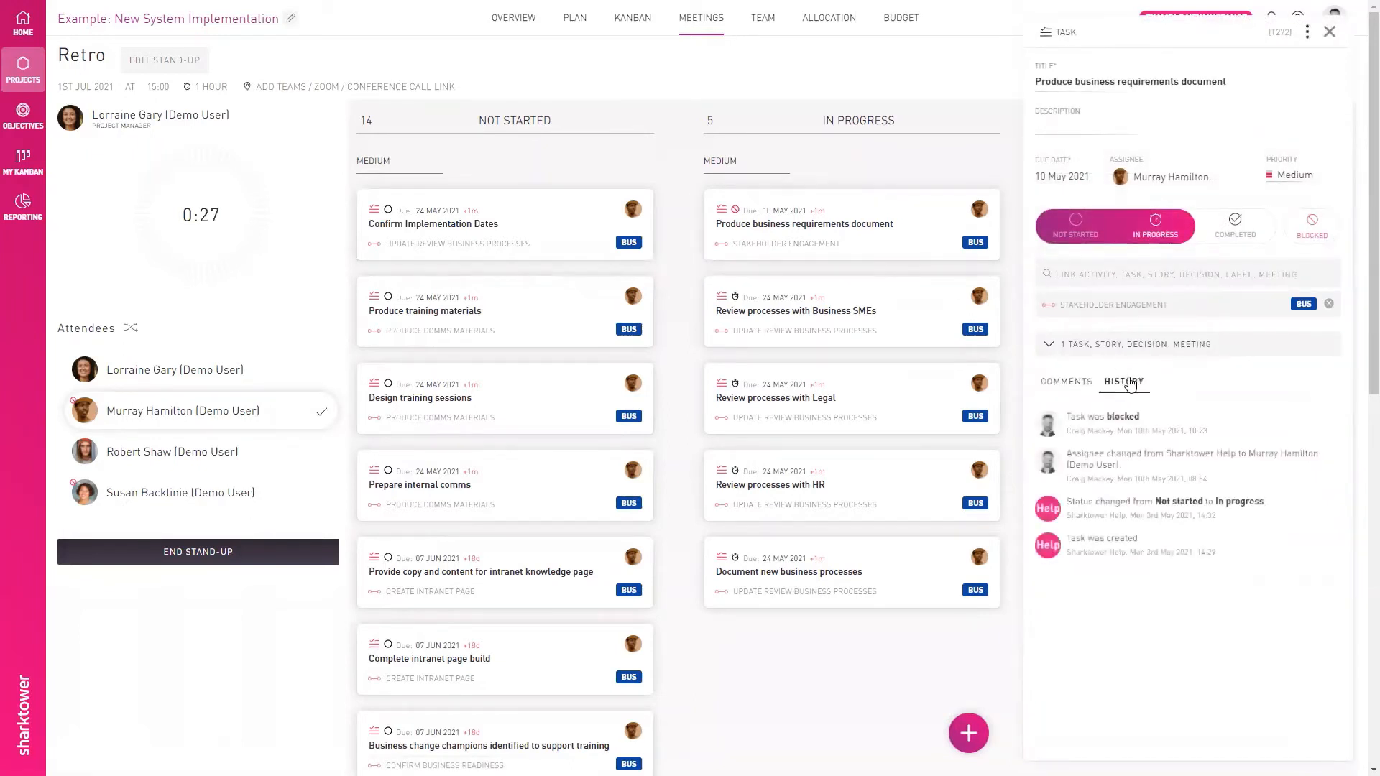
click(1093, 344)
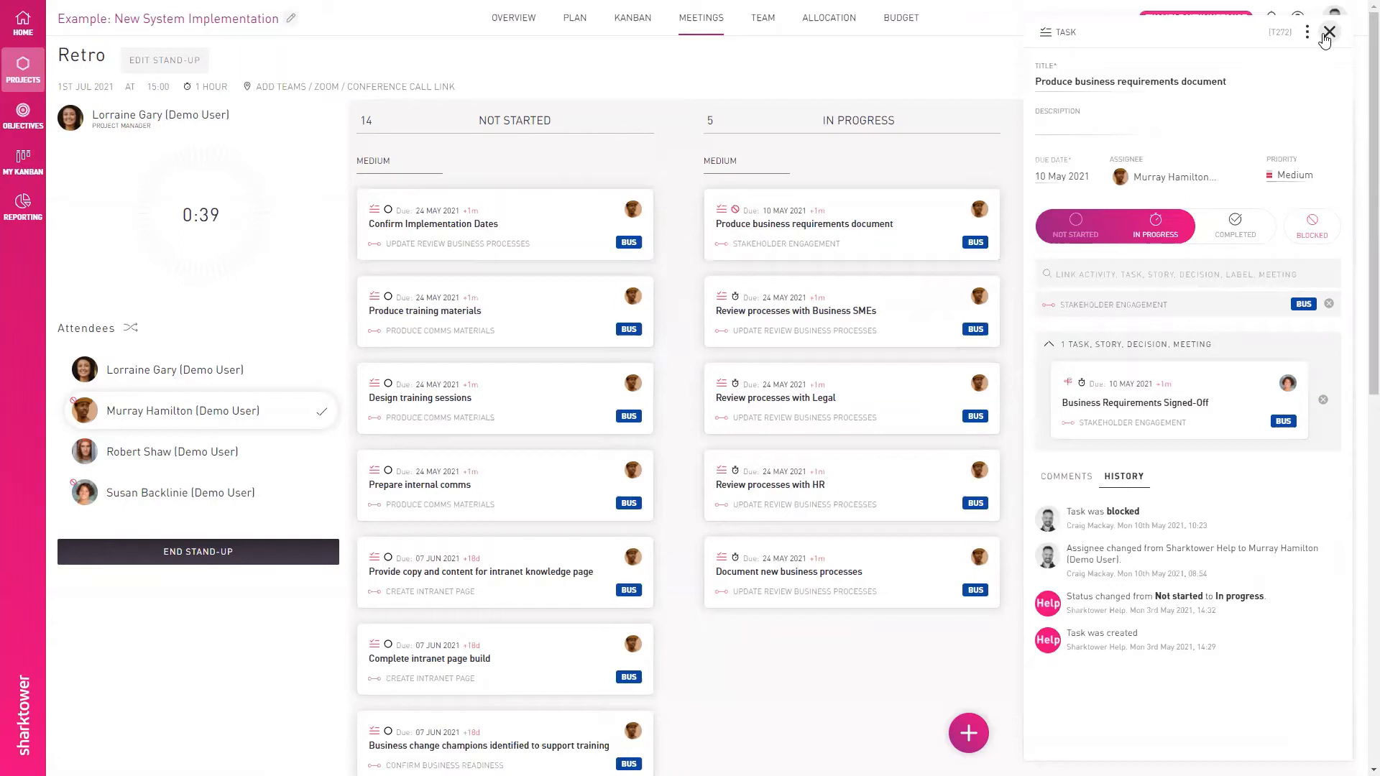
- Begin a new story in the stand-up titled "Suggested designer part of squad"
mouse_move(965, 737)
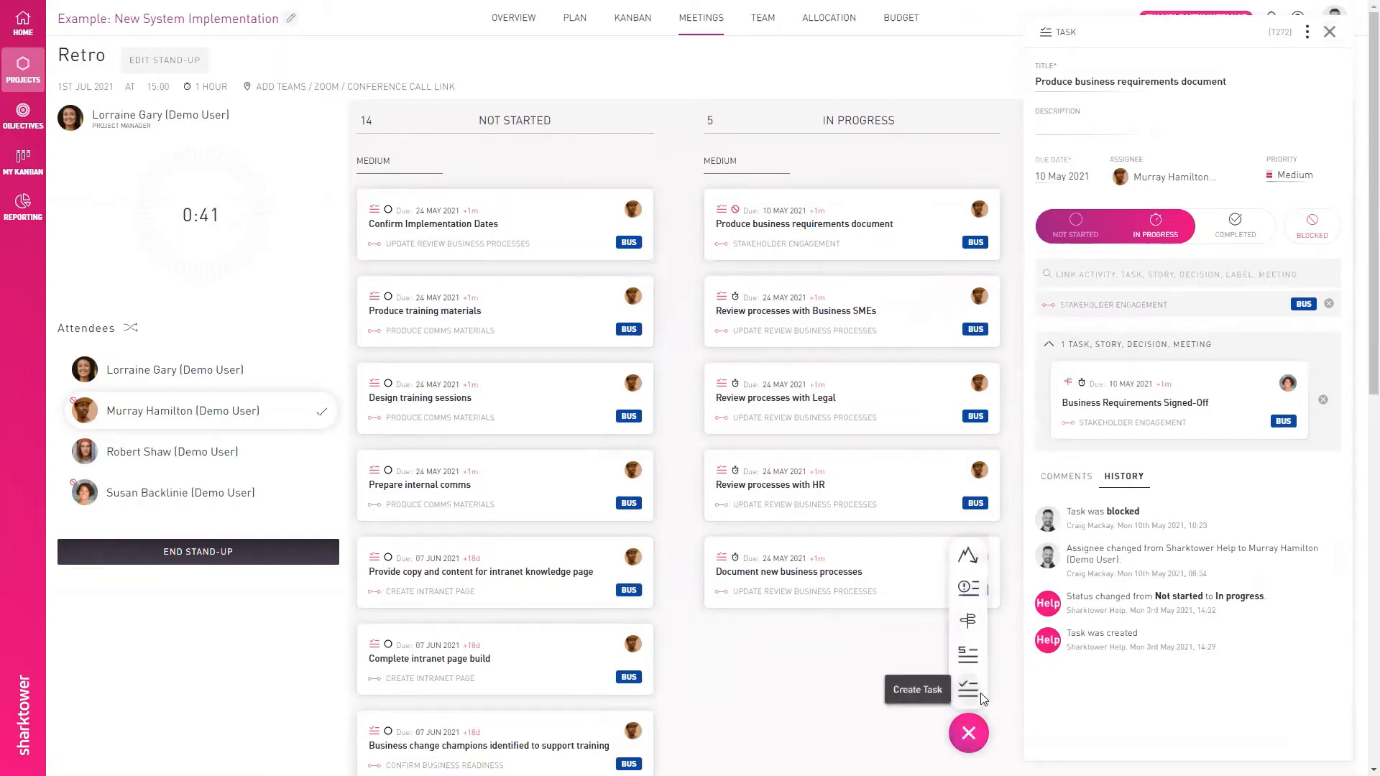
click(975, 667)
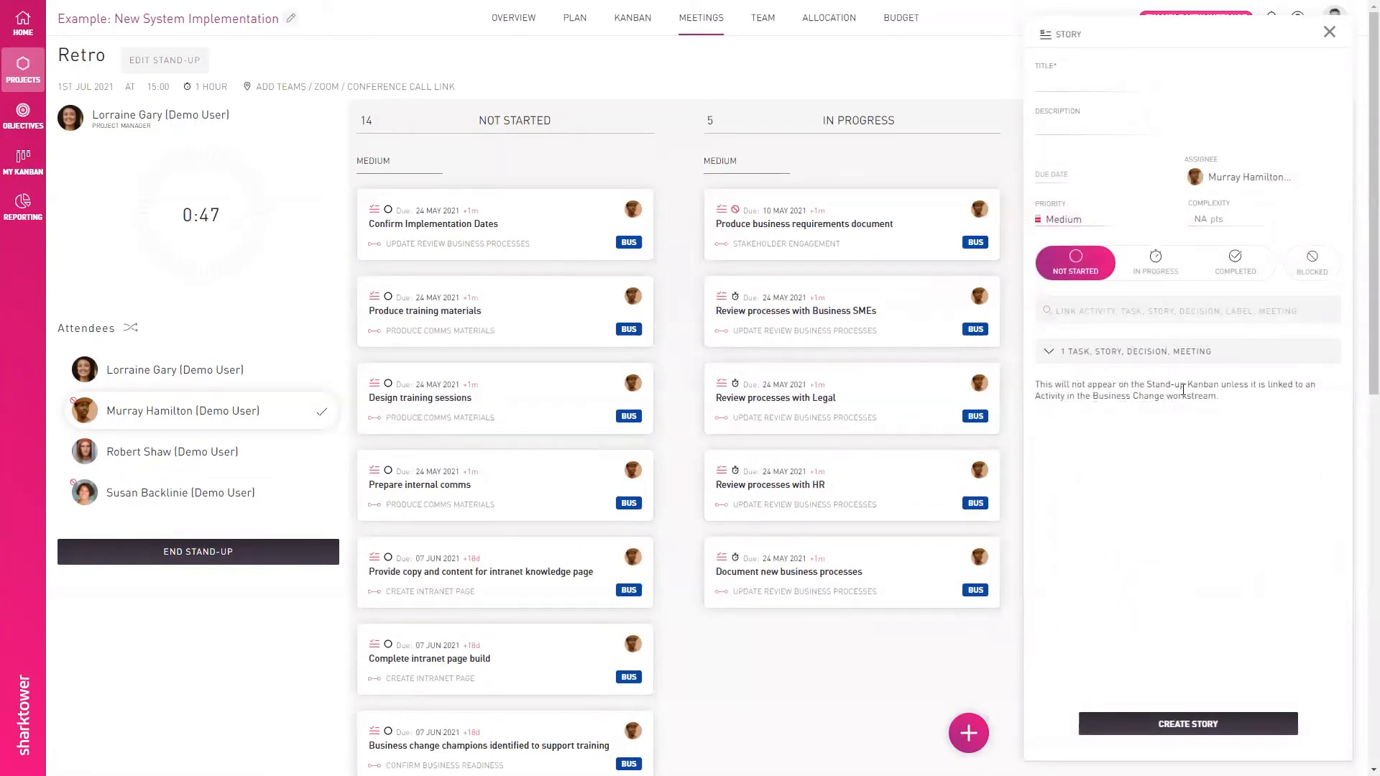
click(1094, 82)
text(Suggested designer fro)
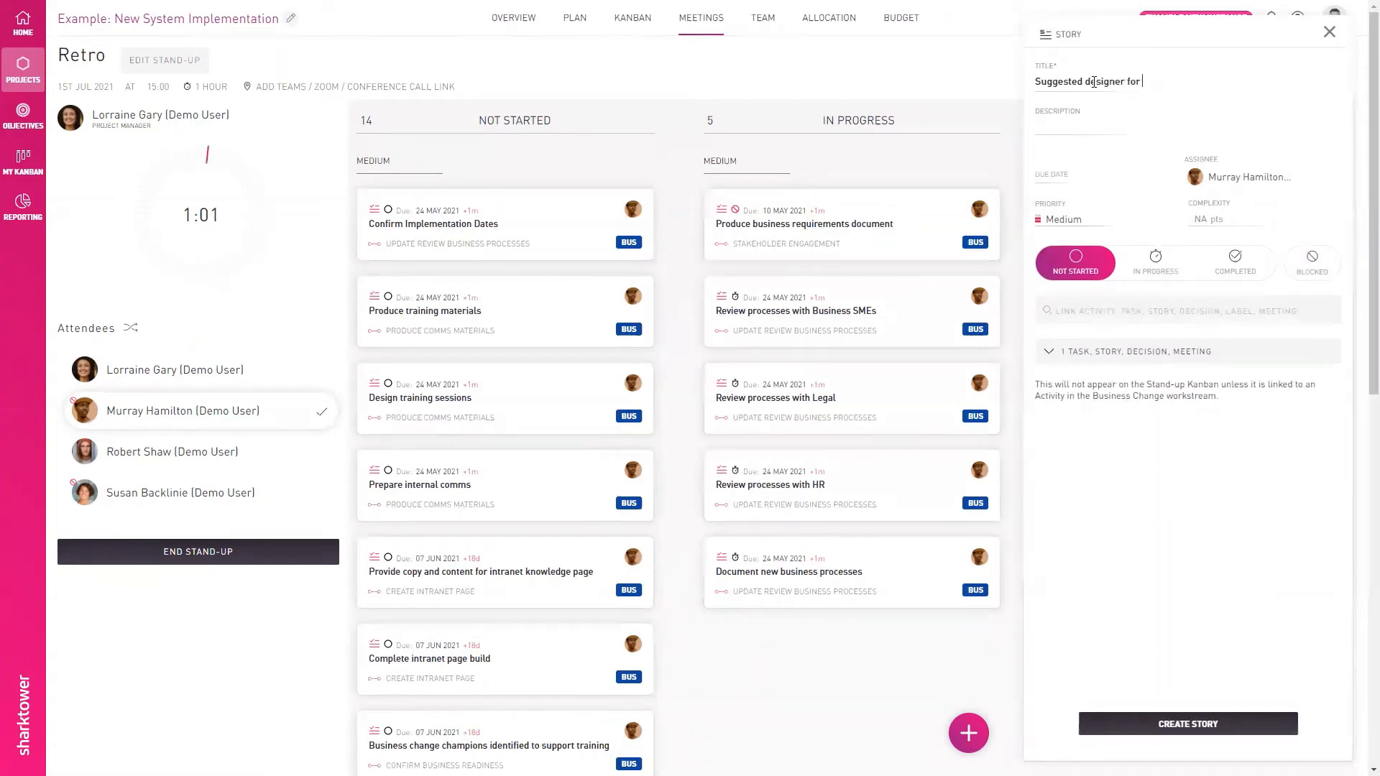
key(BackSpace)
key(BackSpace)
key(BackSpace)
key(BackSpace)
text(pa)
text(part)
text( ofsquad)
key(BackSpace)
key(BackSpace)
text(squad)
- Set the new story's assignee to Unassigned, and check its priority and due date options
click(1226, 179)
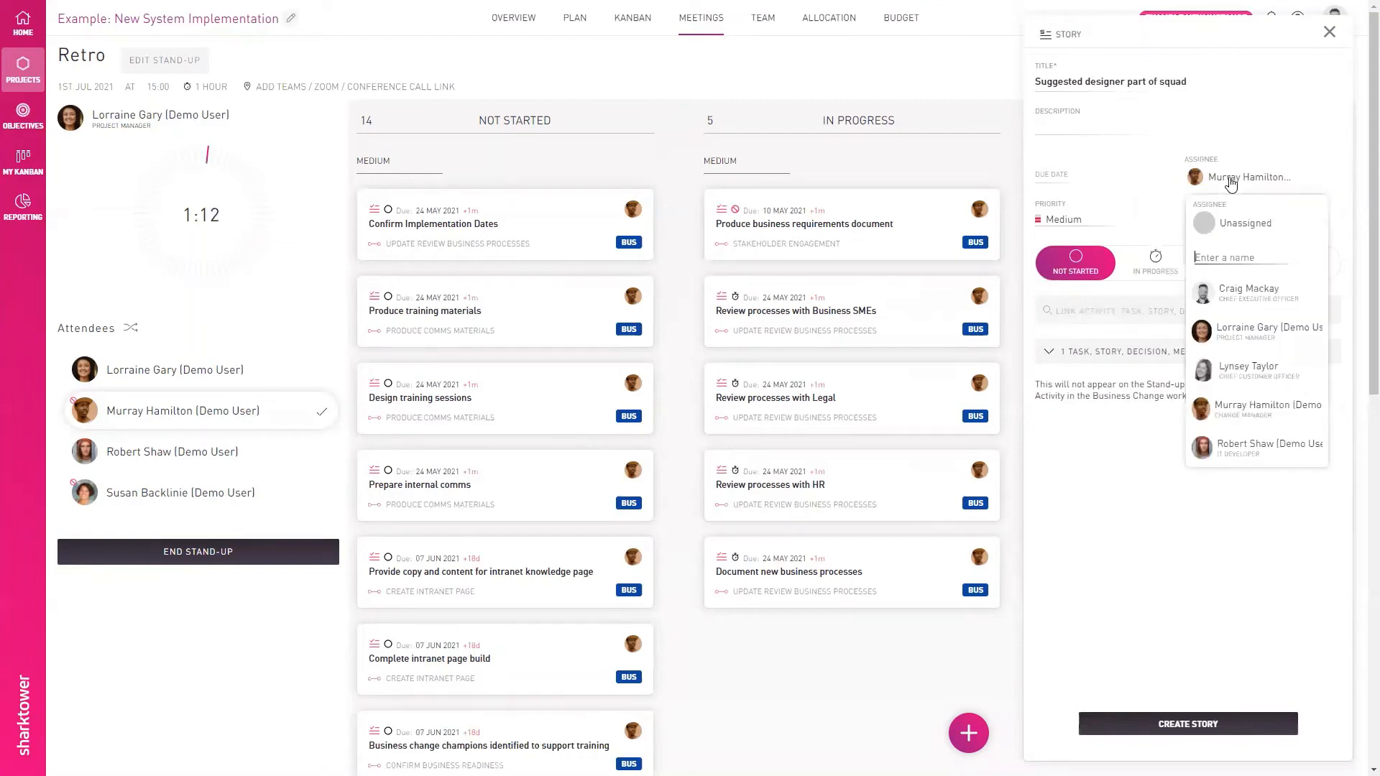
click(1228, 224)
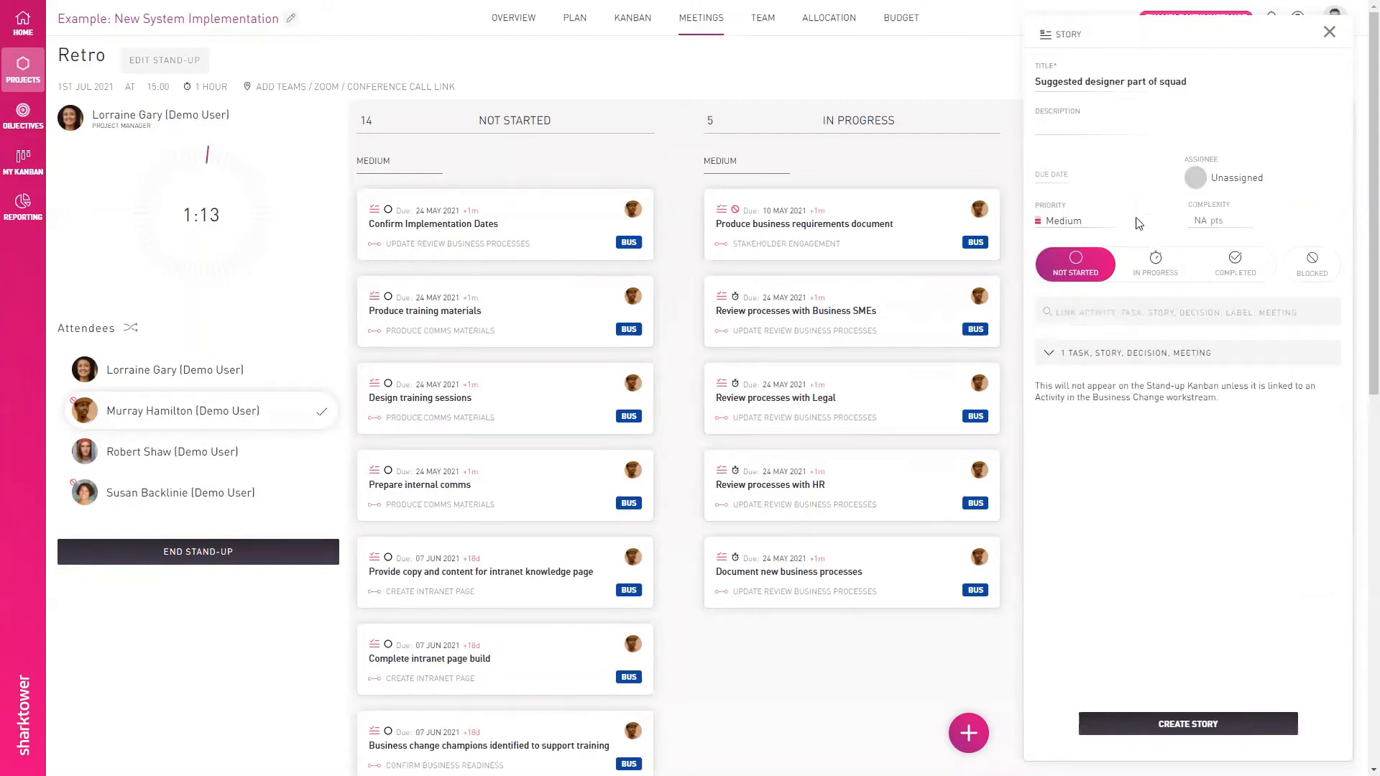
click(1076, 227)
click(1053, 176)
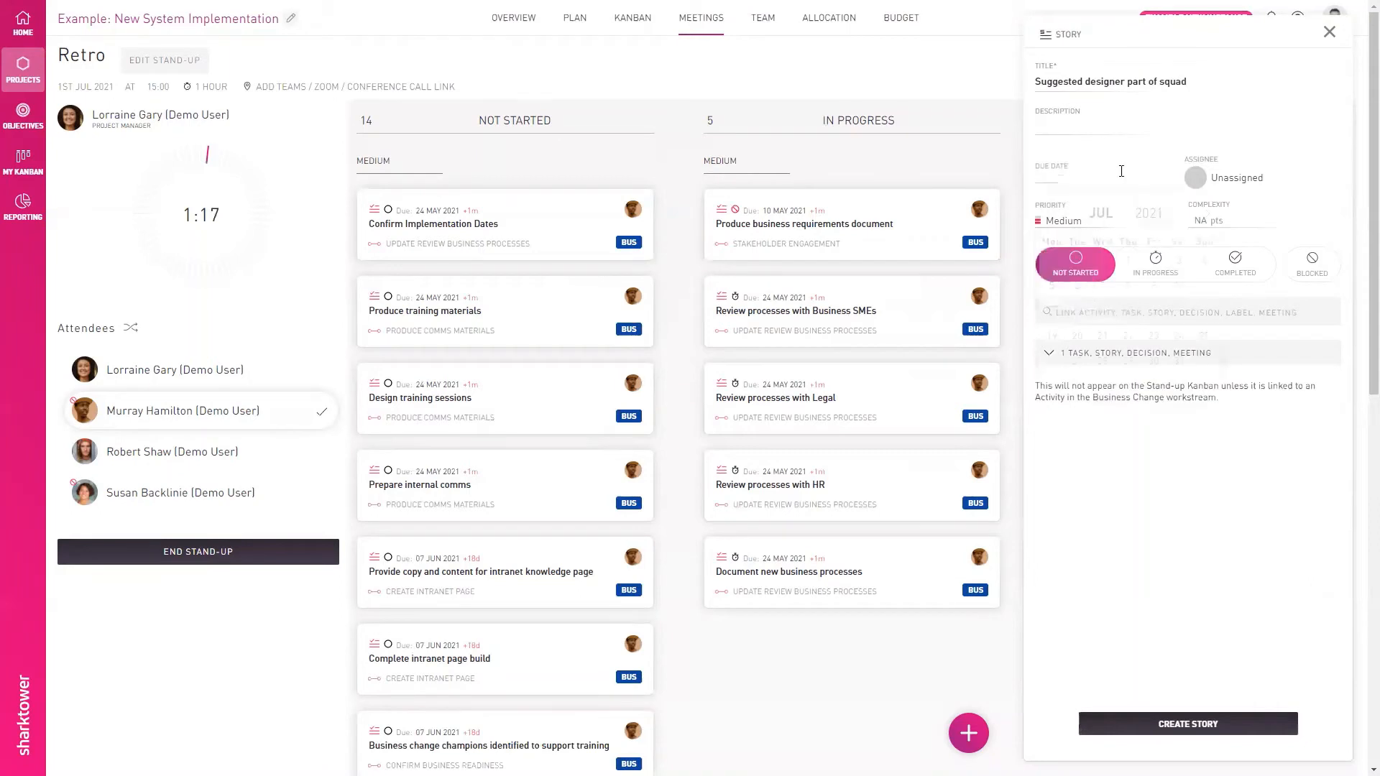
- Link the Retro Items label to the story, create it and close the open item panels
click(1193, 310)
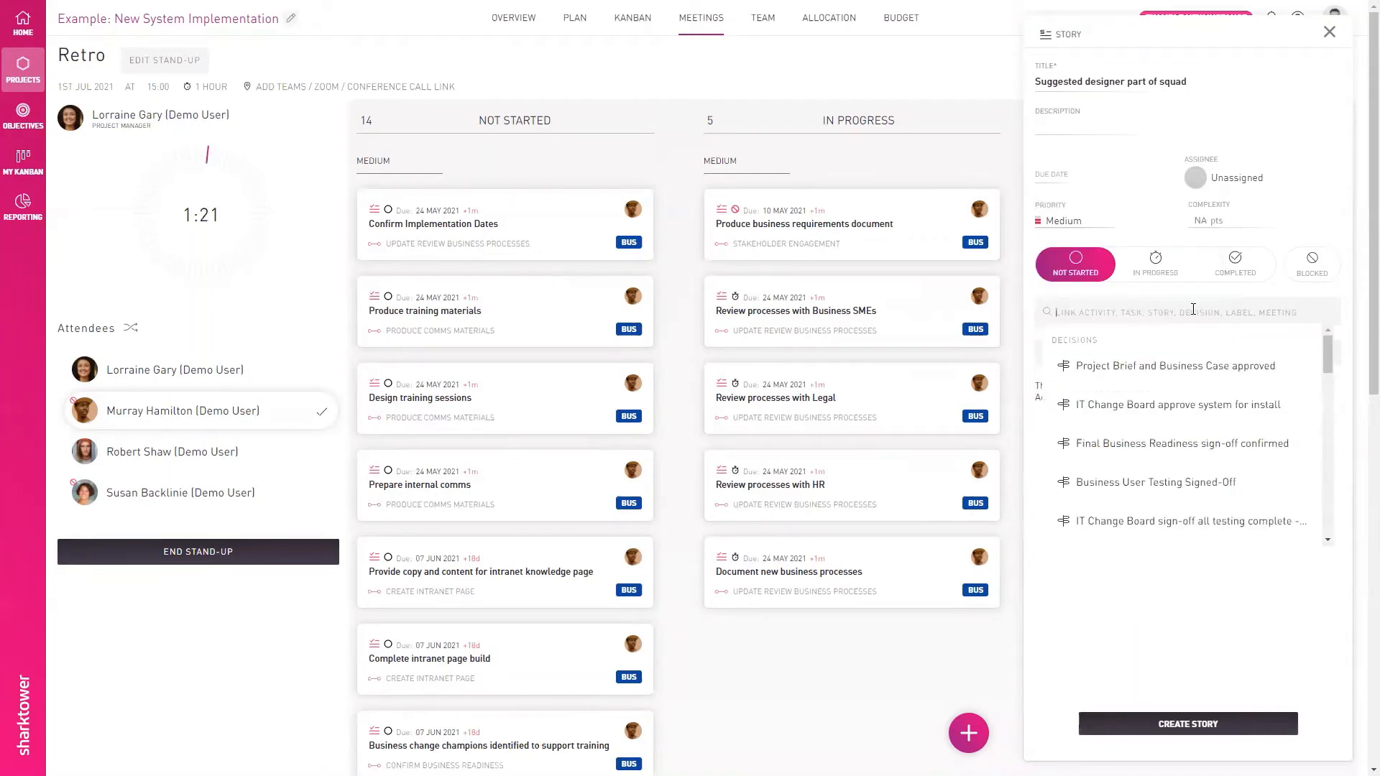
text(retro)
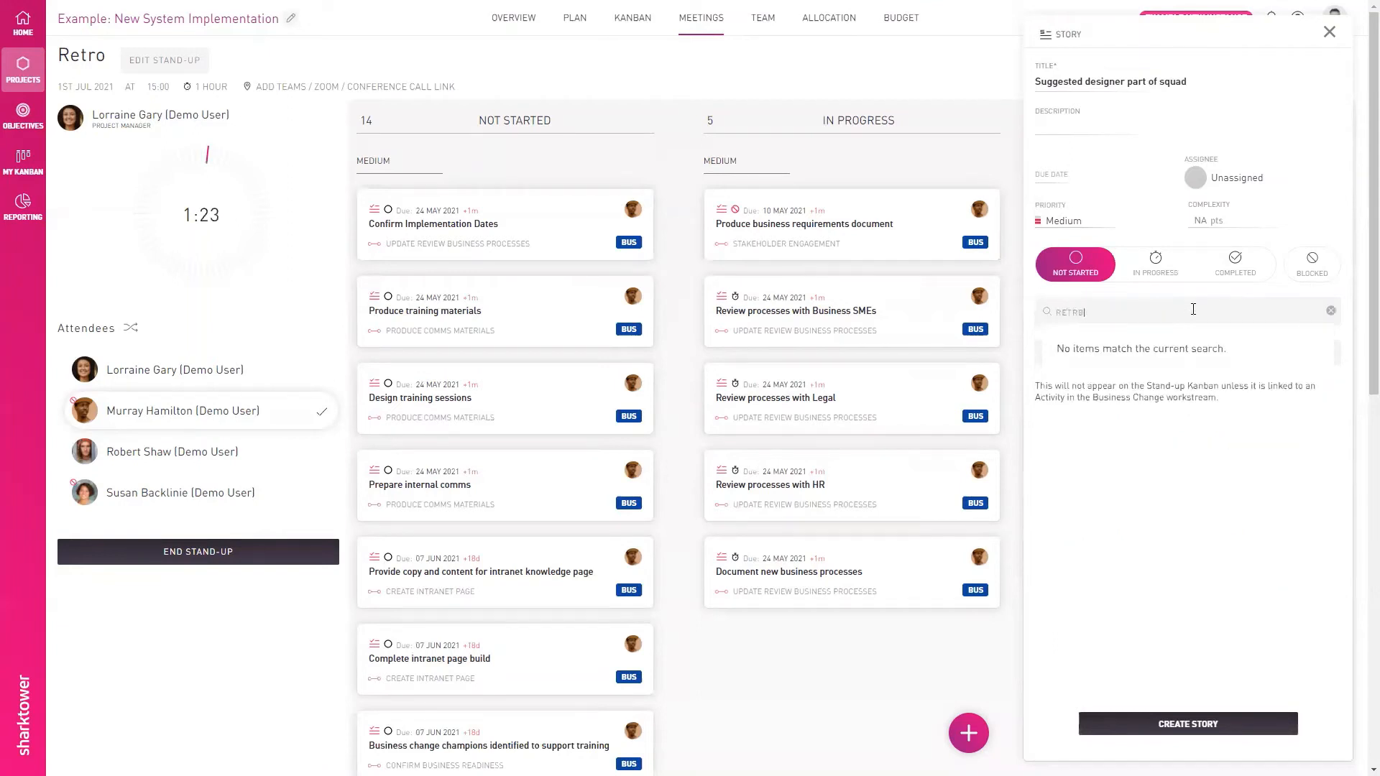
click(1134, 466)
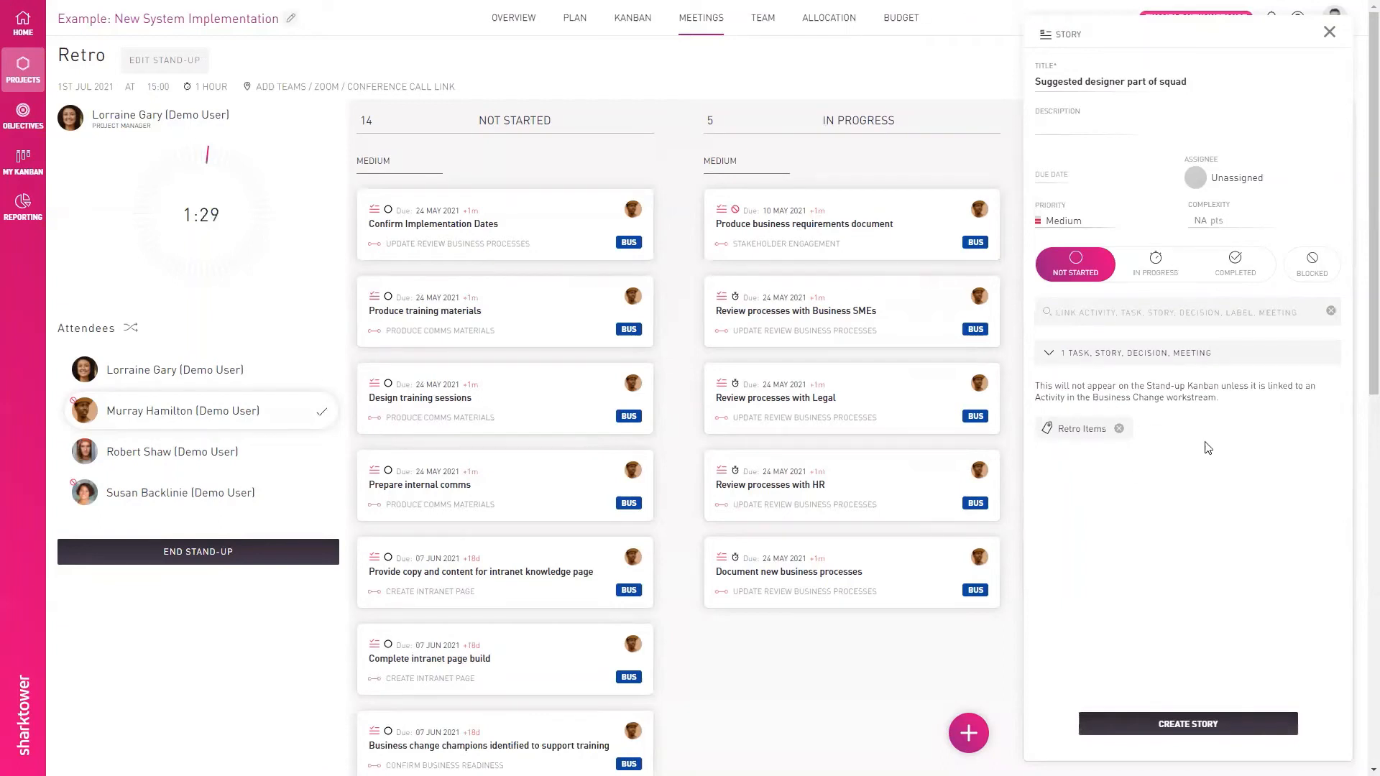
click(1217, 723)
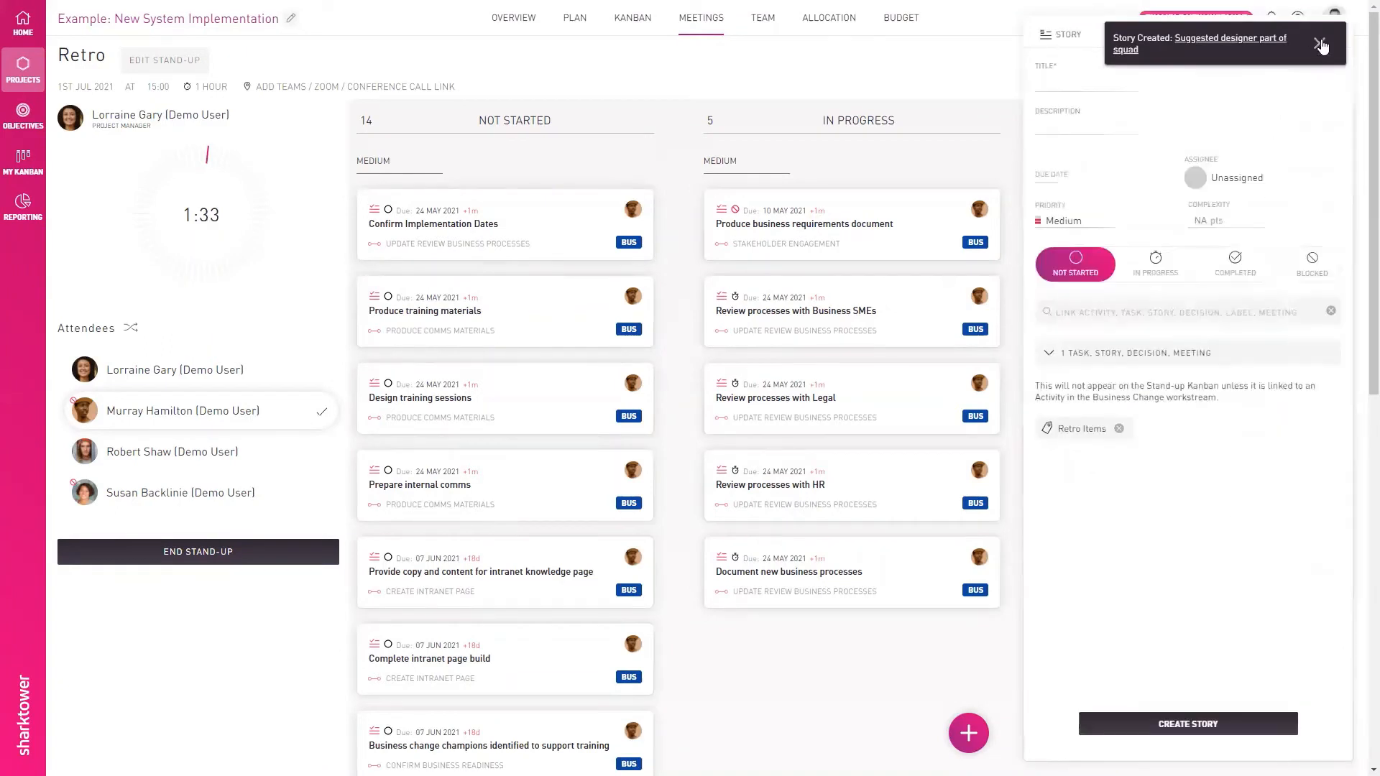
click(1322, 45)
click(1326, 35)
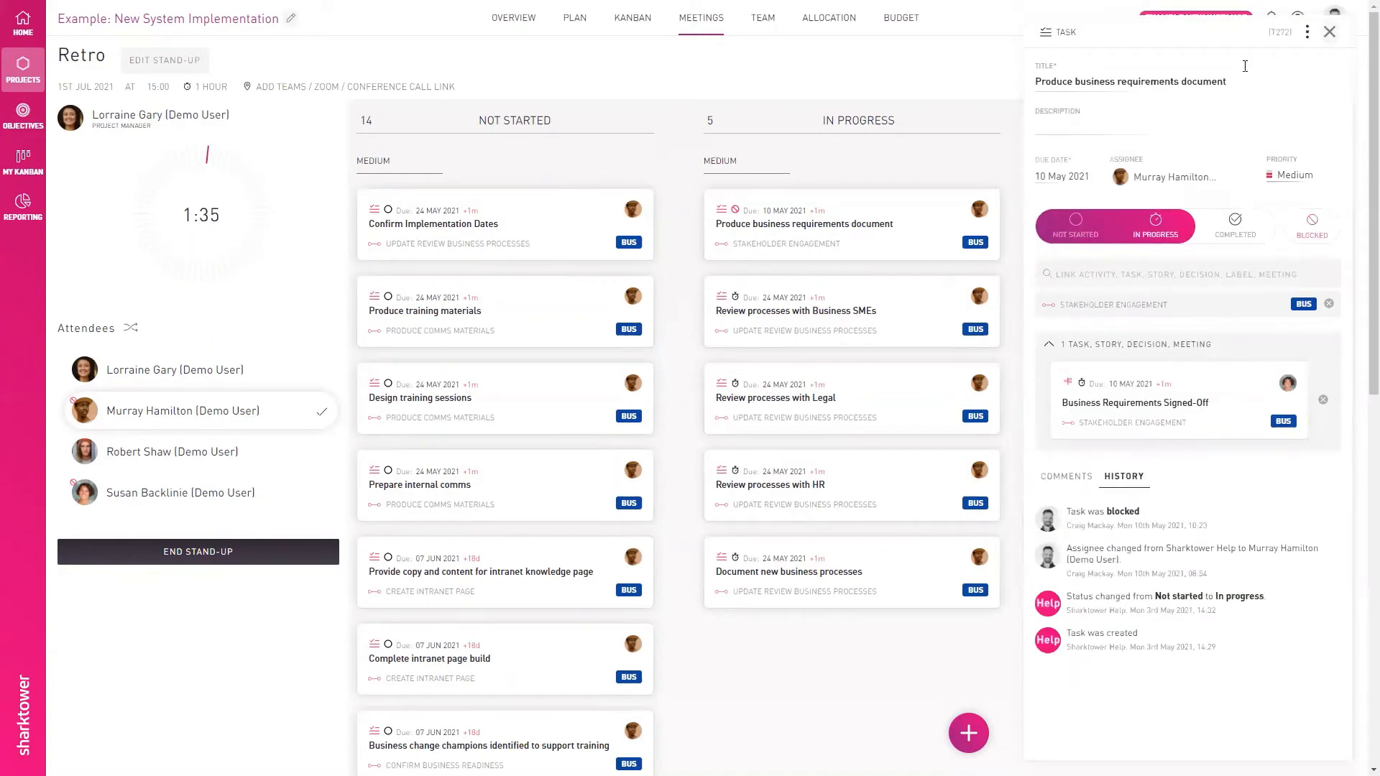
- View the project Kanban, and examine the "Move daily stand-ups to be asynchronous" action in Thursday's End of Sprint Retro meeting
click(635, 27)
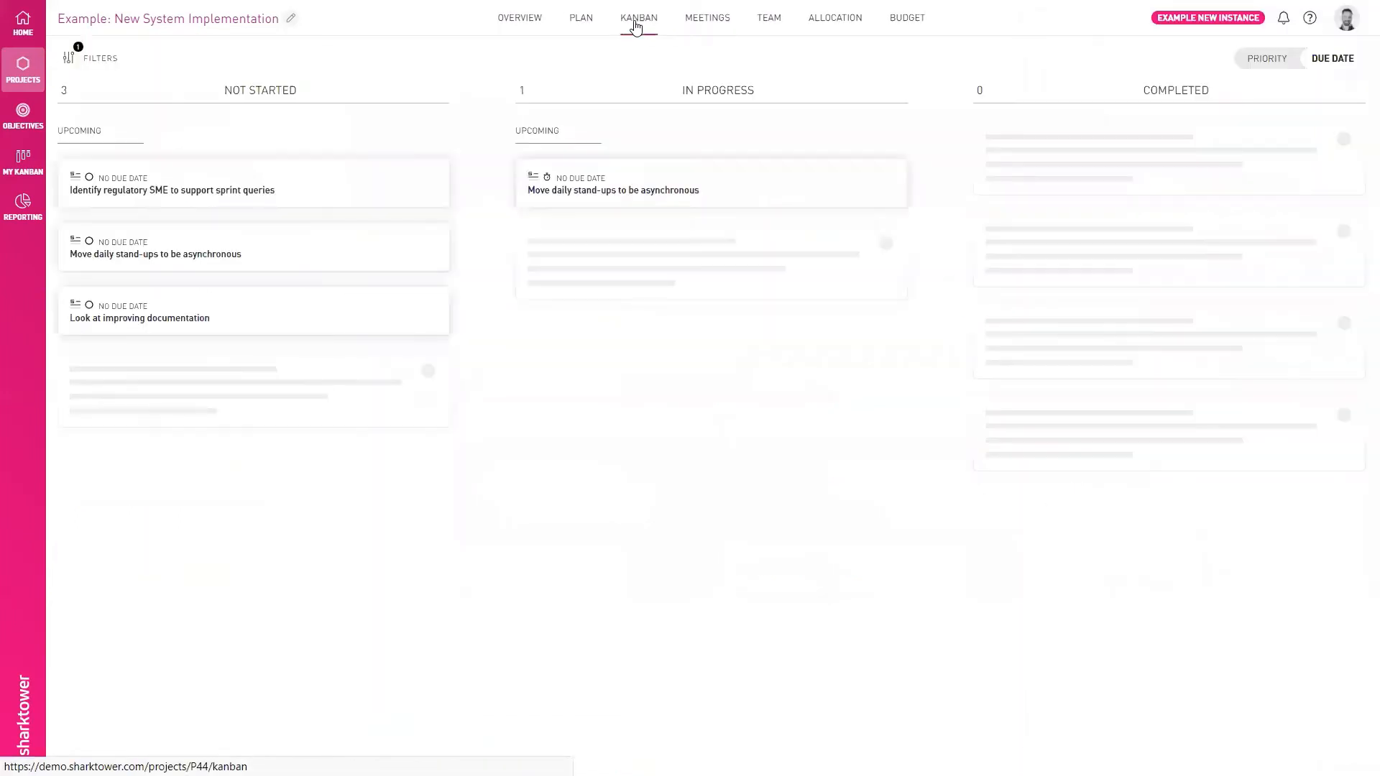
click(713, 18)
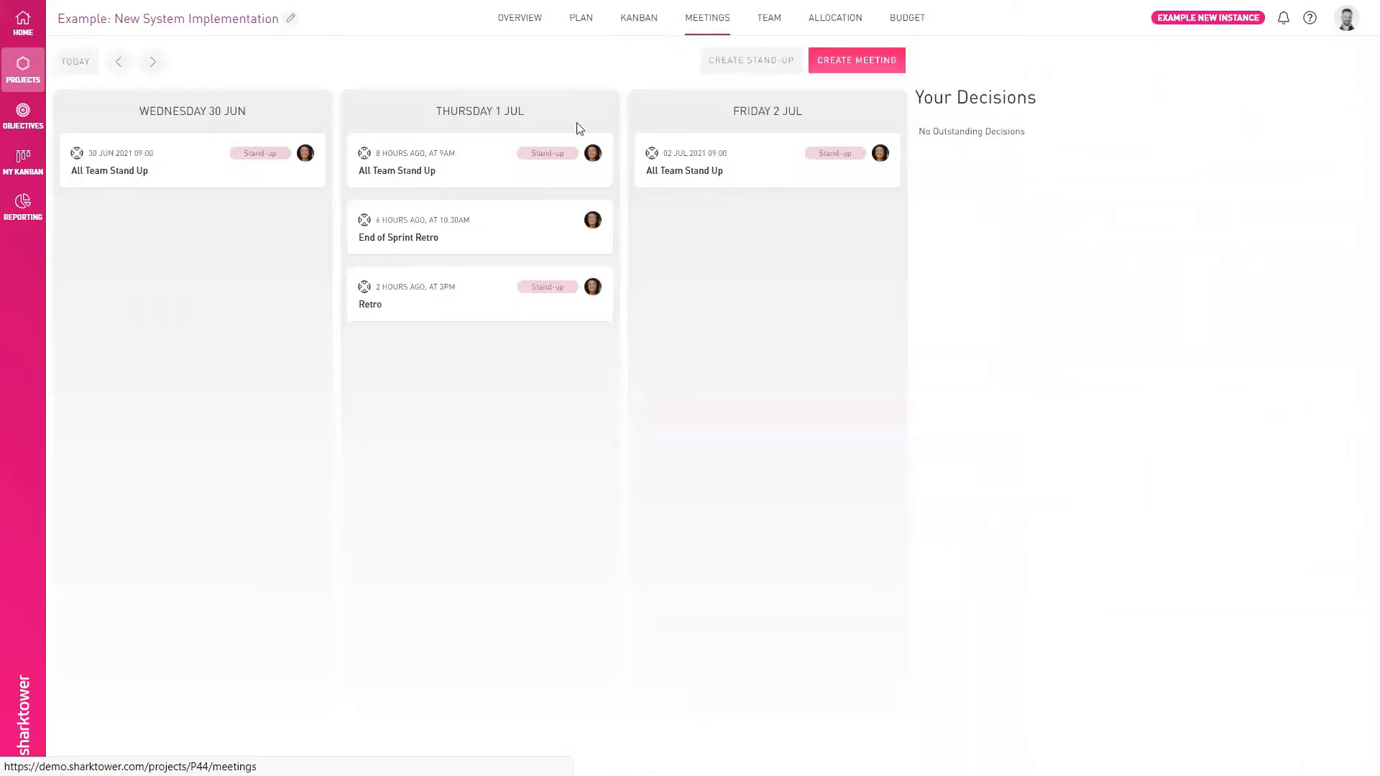
click(444, 236)
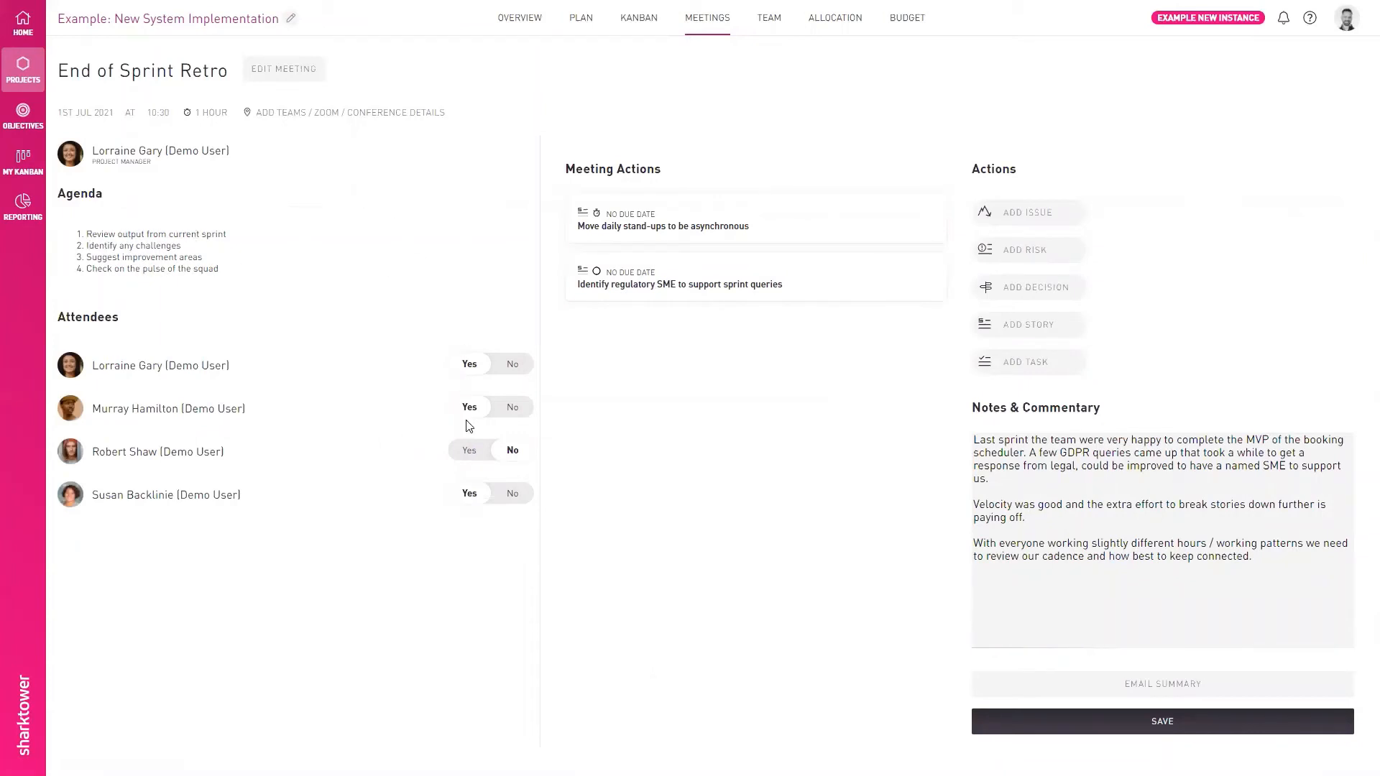
click(758, 227)
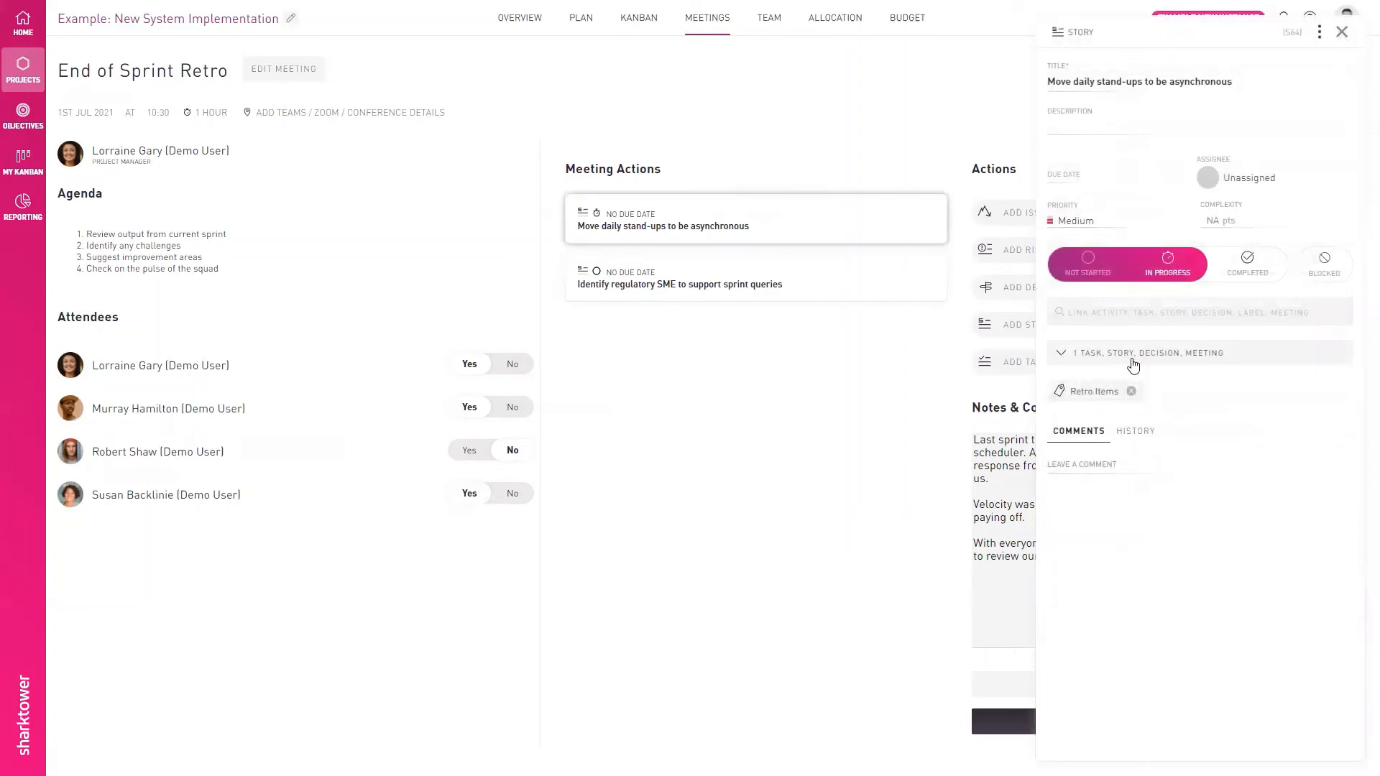
click(1341, 31)
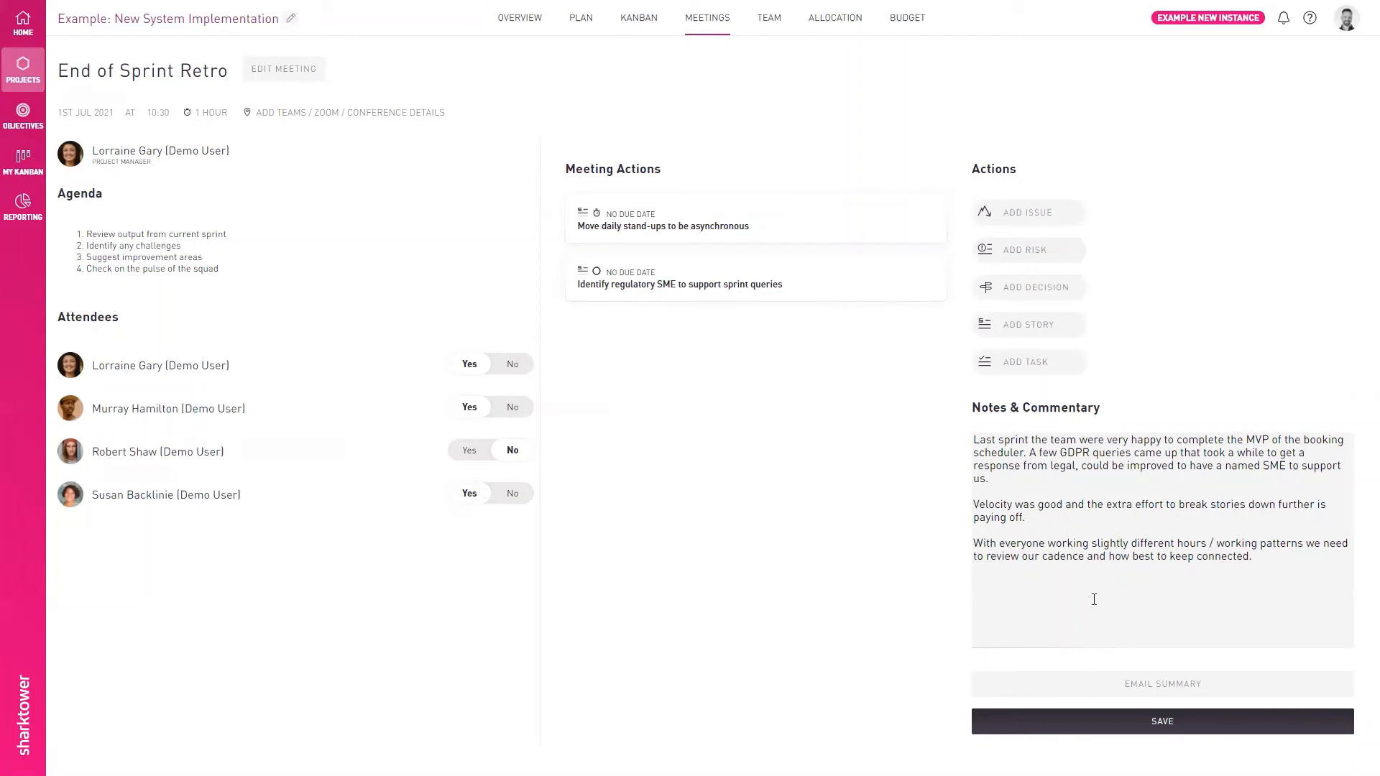
- Begin emailing the End of Sprint Retro summary without confirming it, and save the meeting
click(1137, 684)
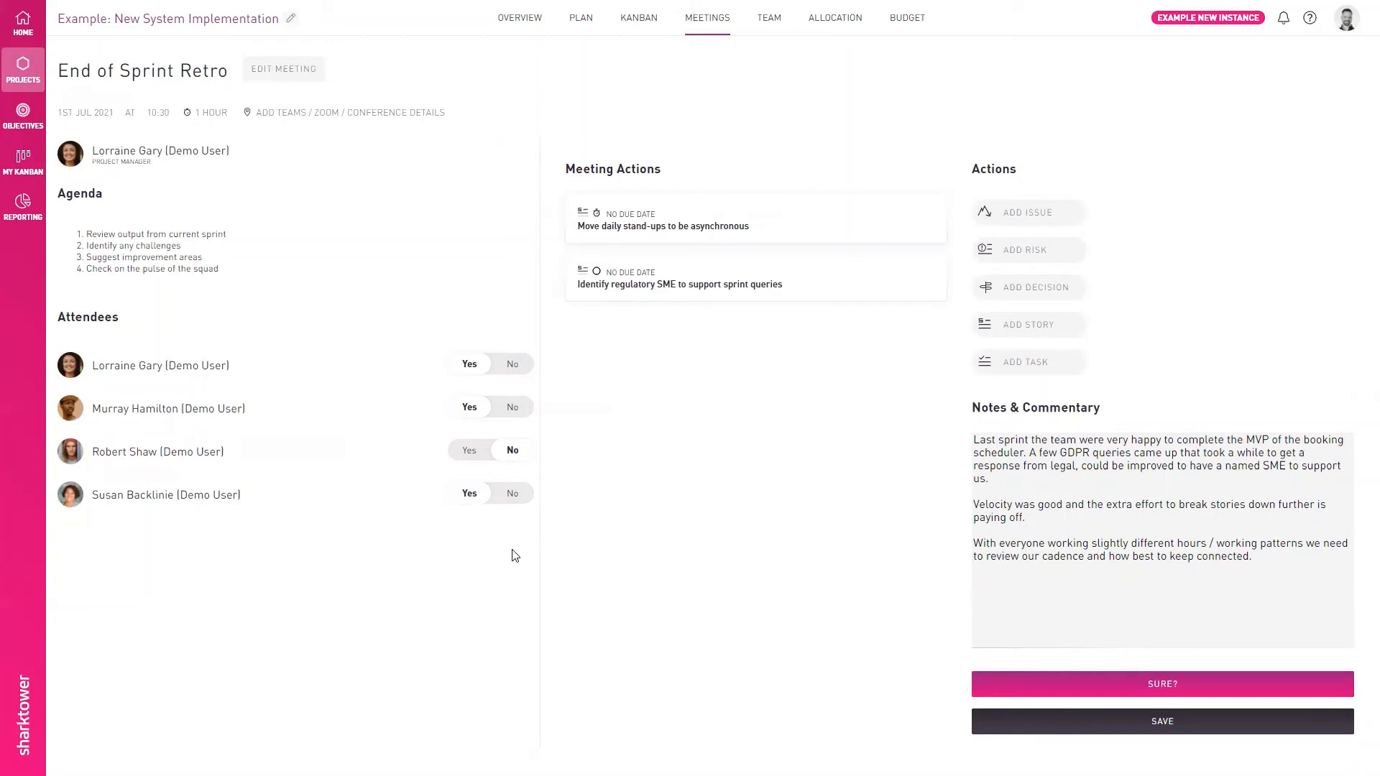
click(1140, 733)
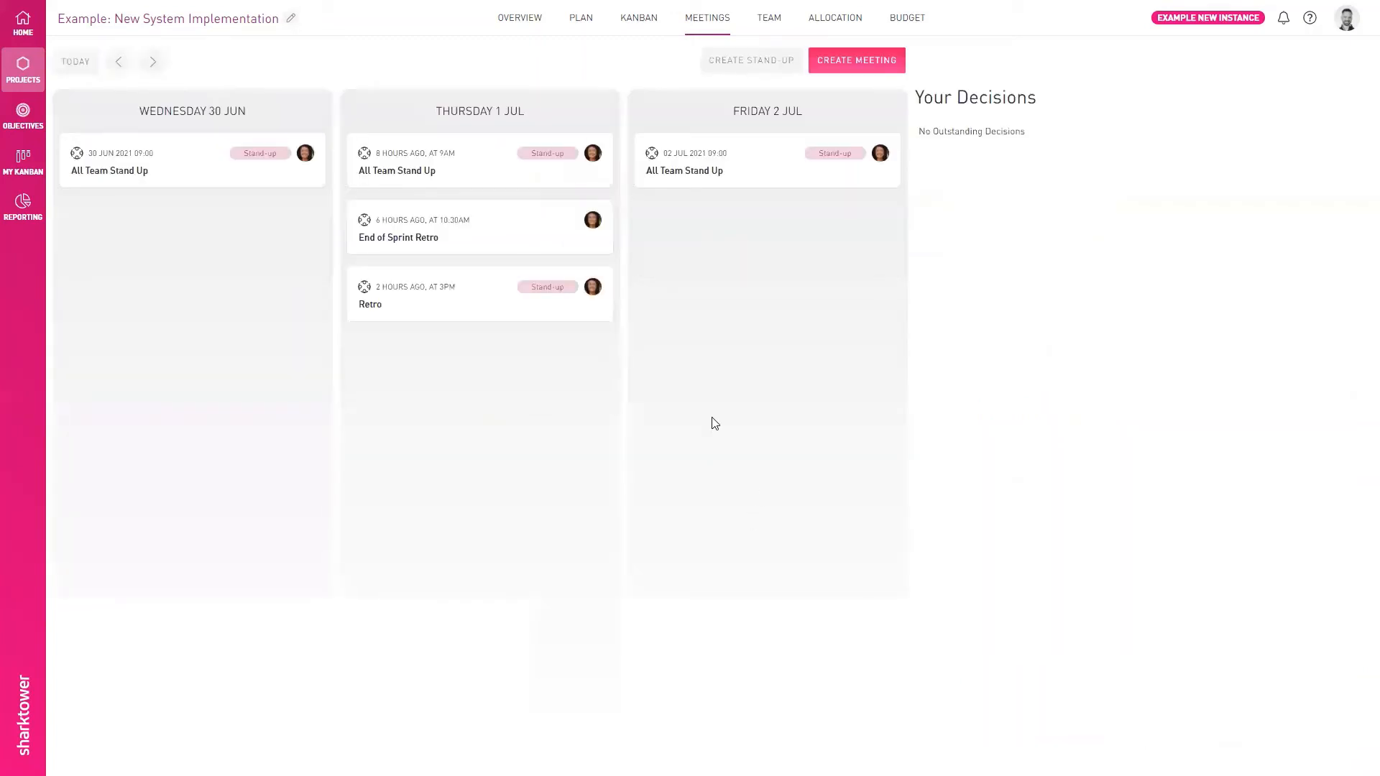
- Clear the Retro Items label filter on the project Kanban and reapply it
click(638, 18)
click(68, 57)
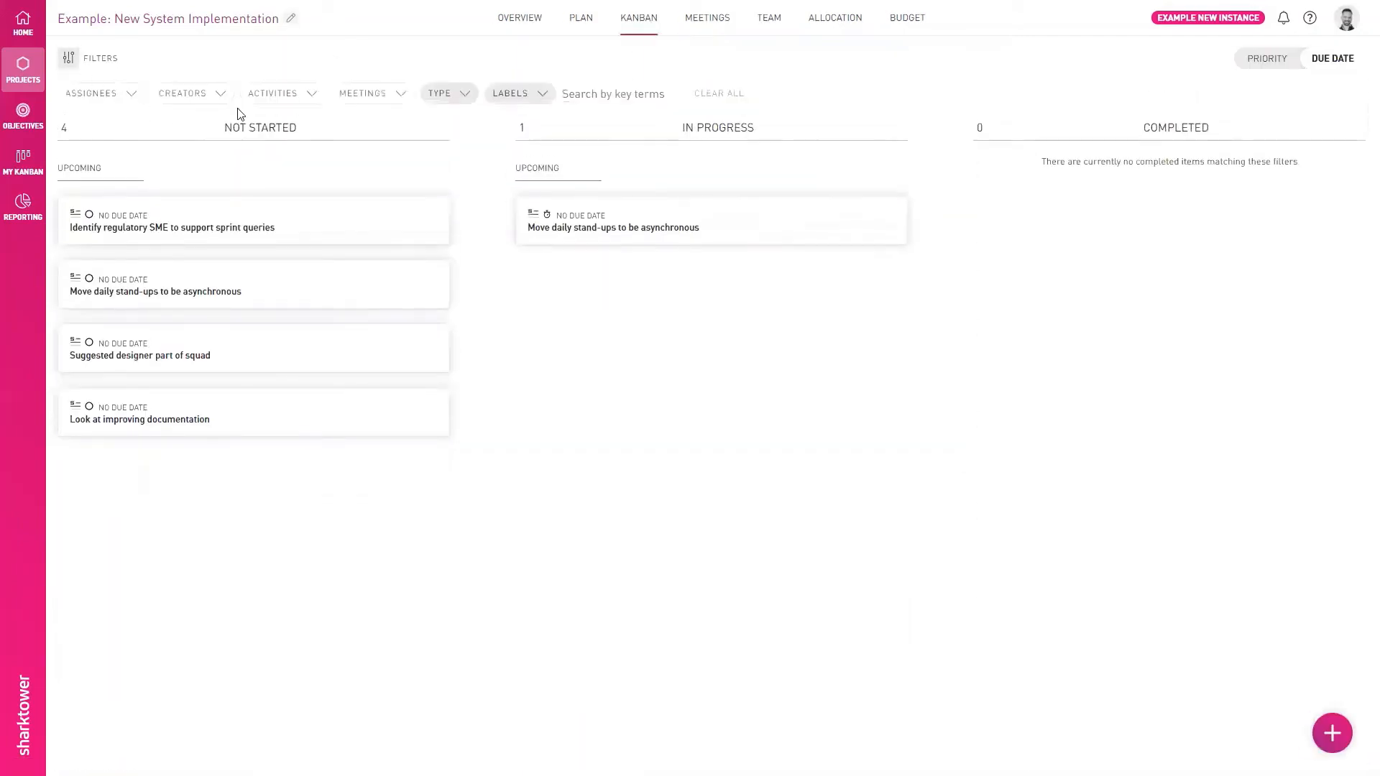
click(516, 103)
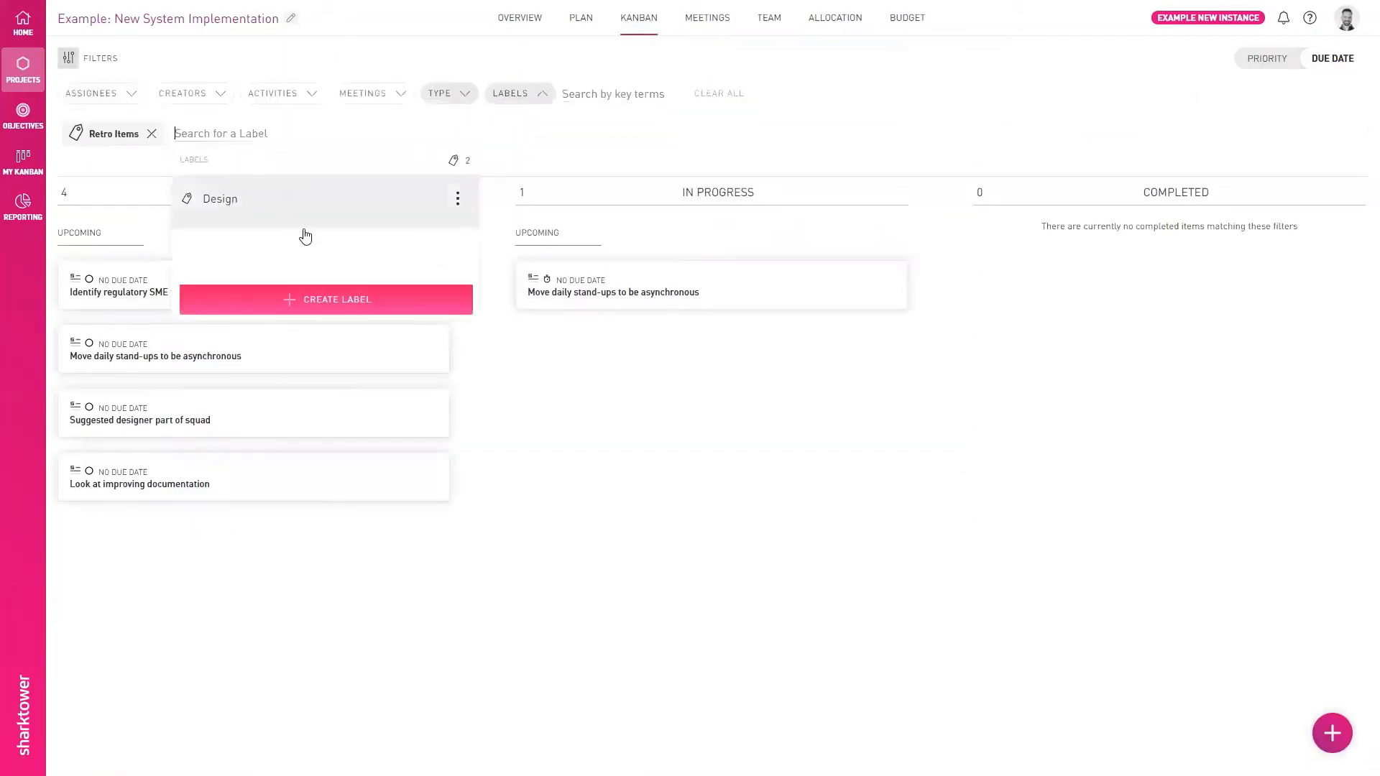
click(154, 133)
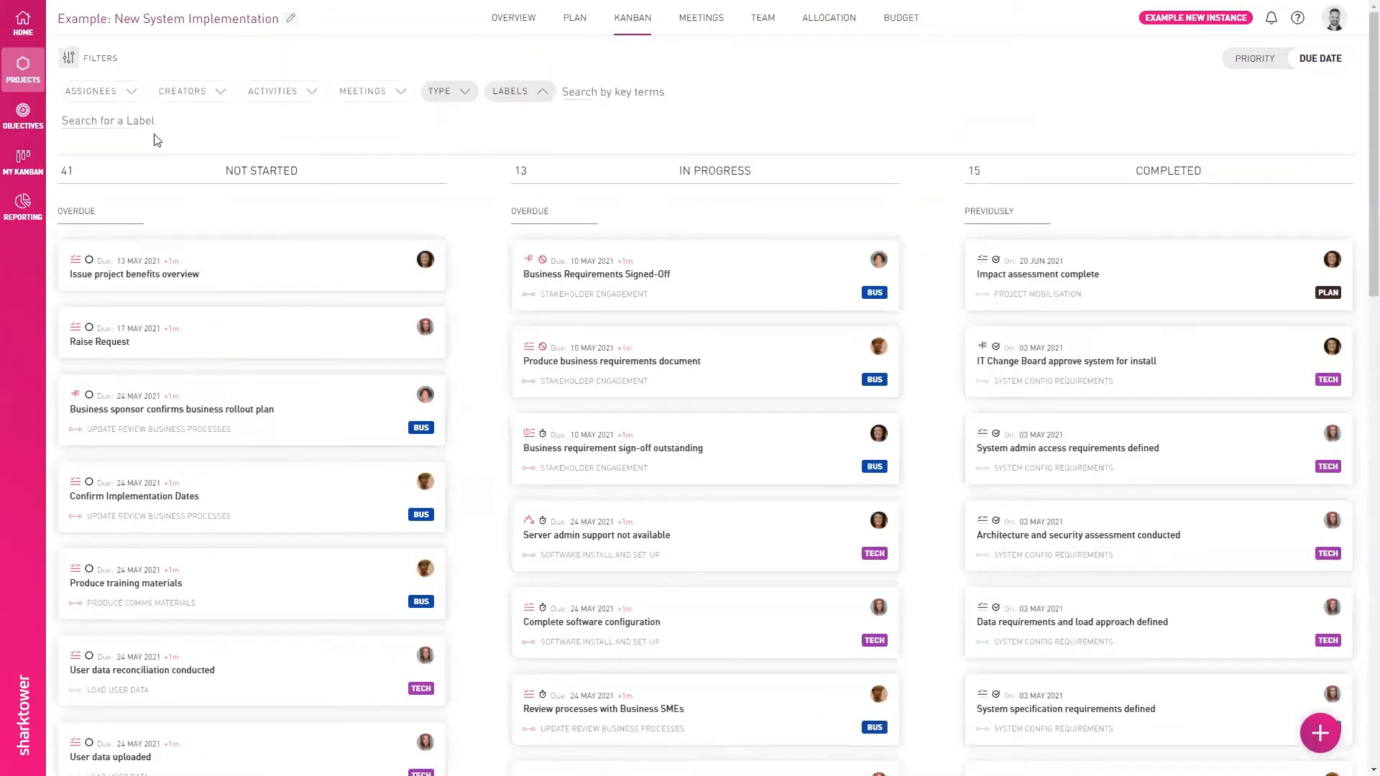
click(520, 97)
click(521, 97)
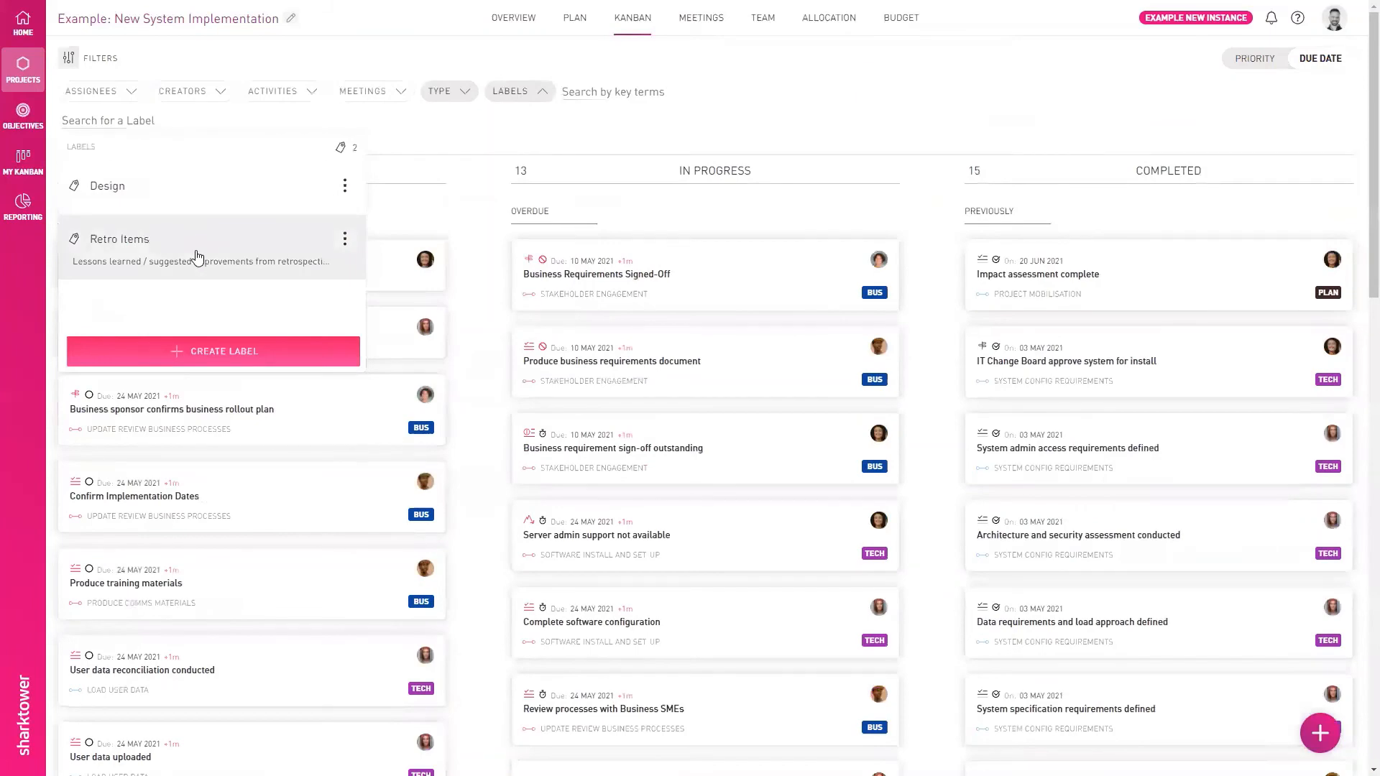
click(197, 256)
click(512, 443)
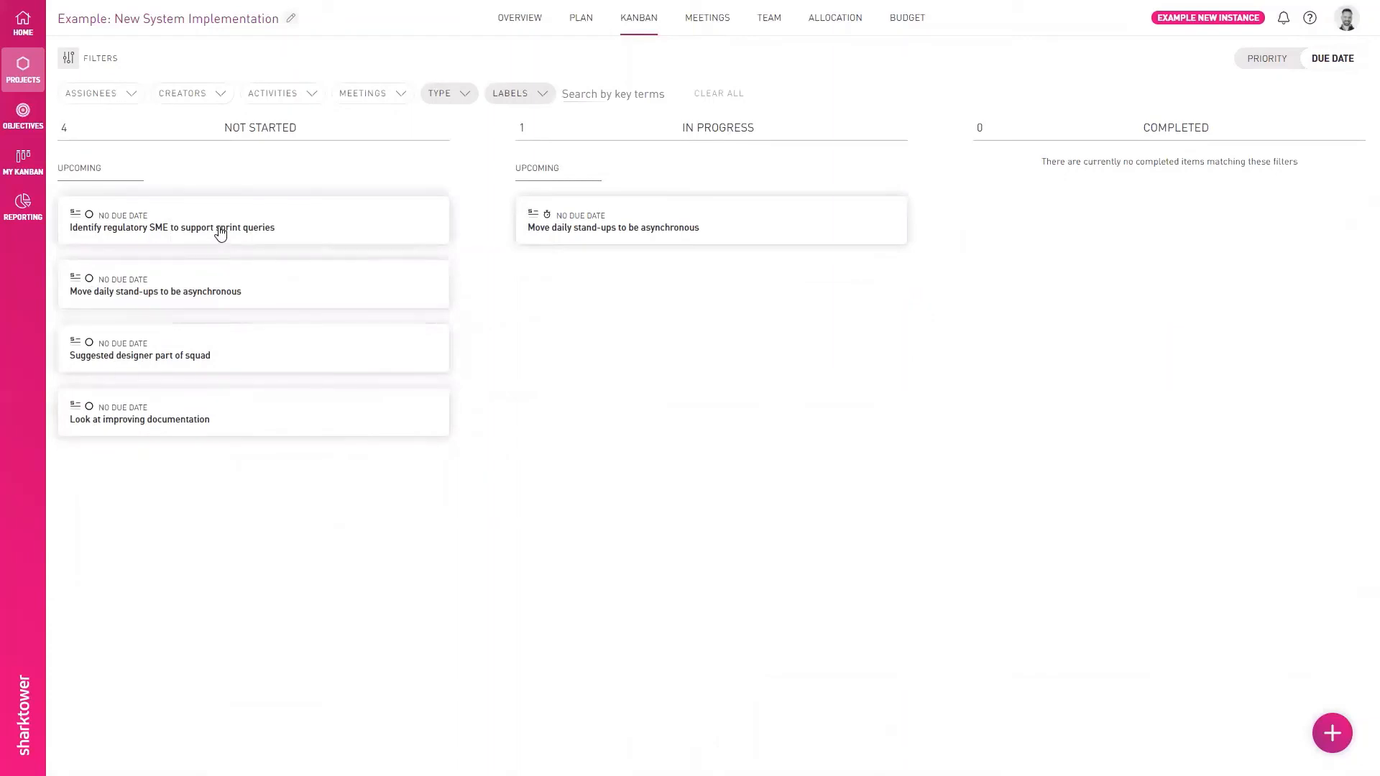
- Move the "Identify regulatory SME to support sprint queries" story to In Progress and set its priority to High
drag(219, 232, 690, 261)
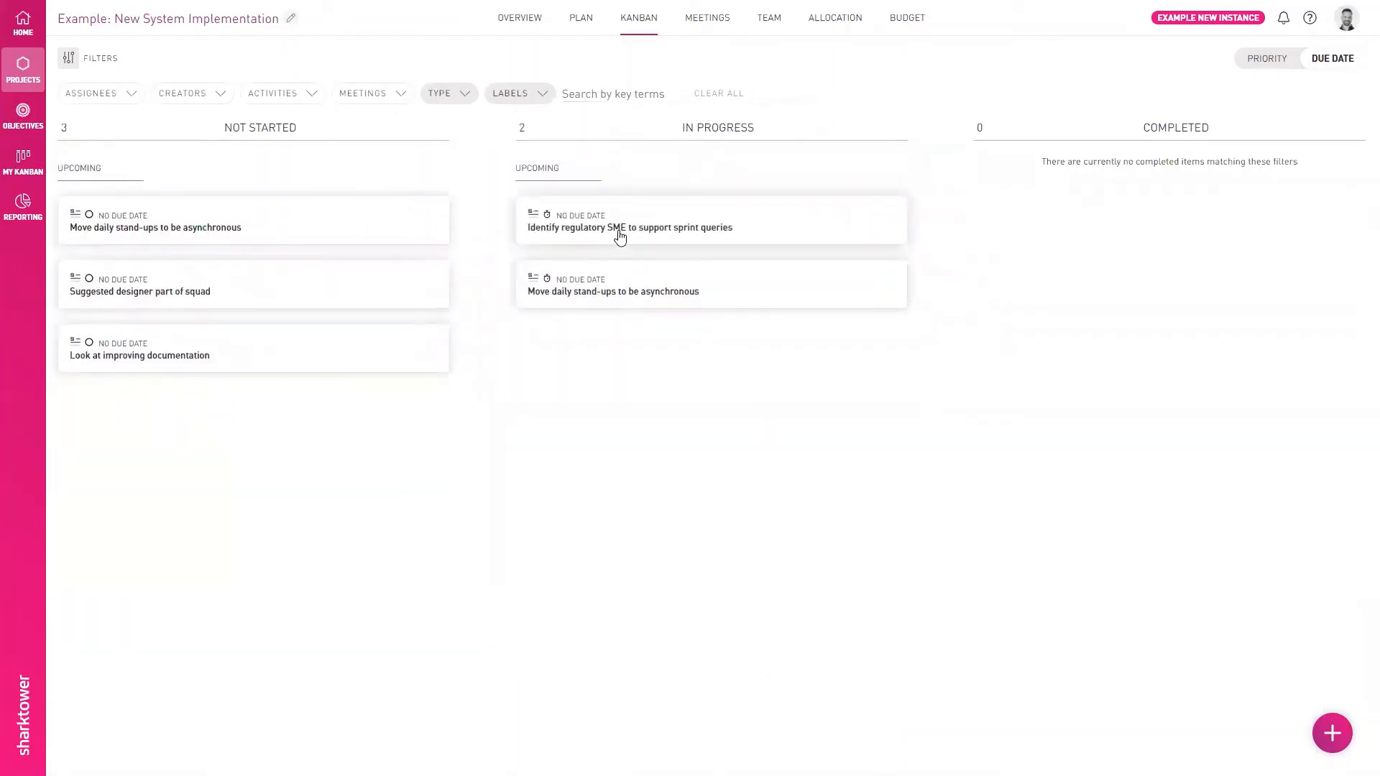
click(620, 237)
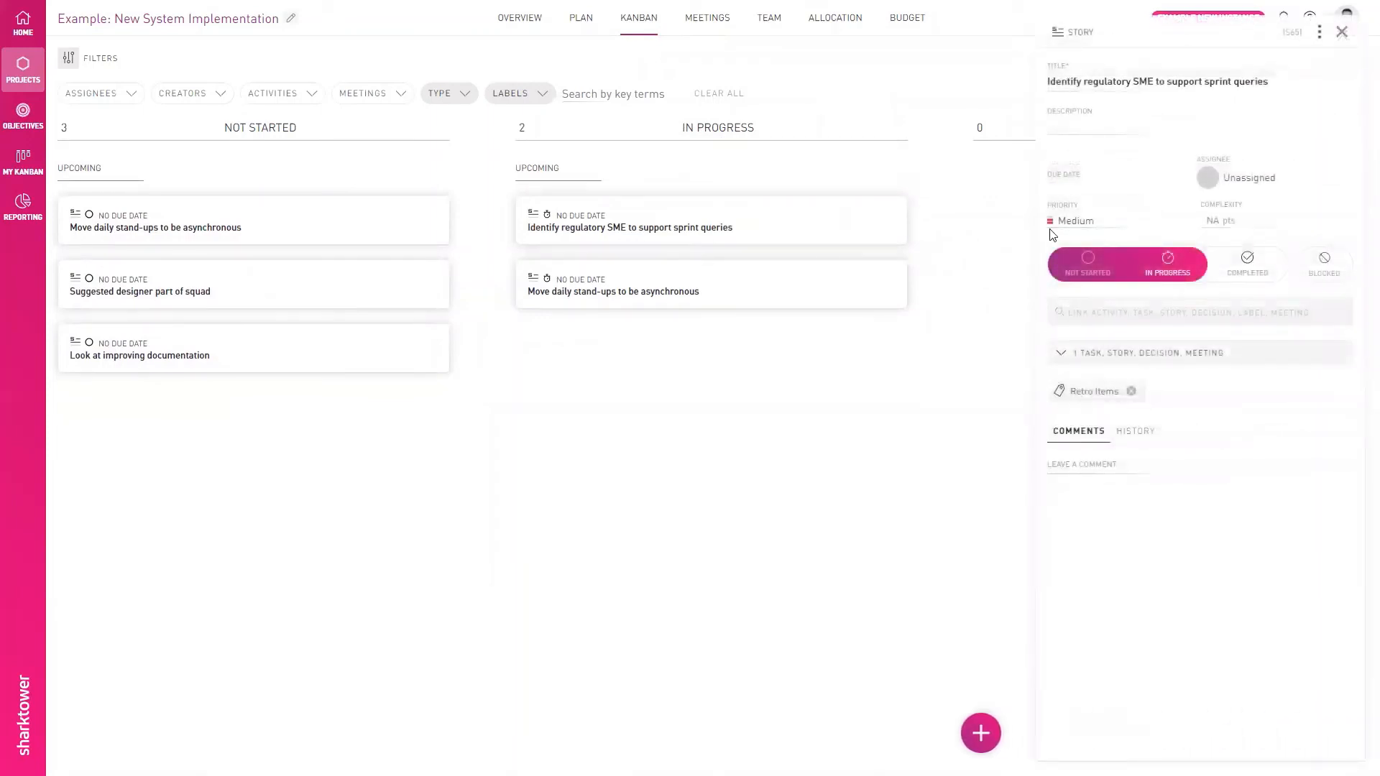
click(1074, 222)
click(1073, 245)
- Assign the "Identify regulatory SME to support sprint queries" story to the project manager and close it
click(1281, 179)
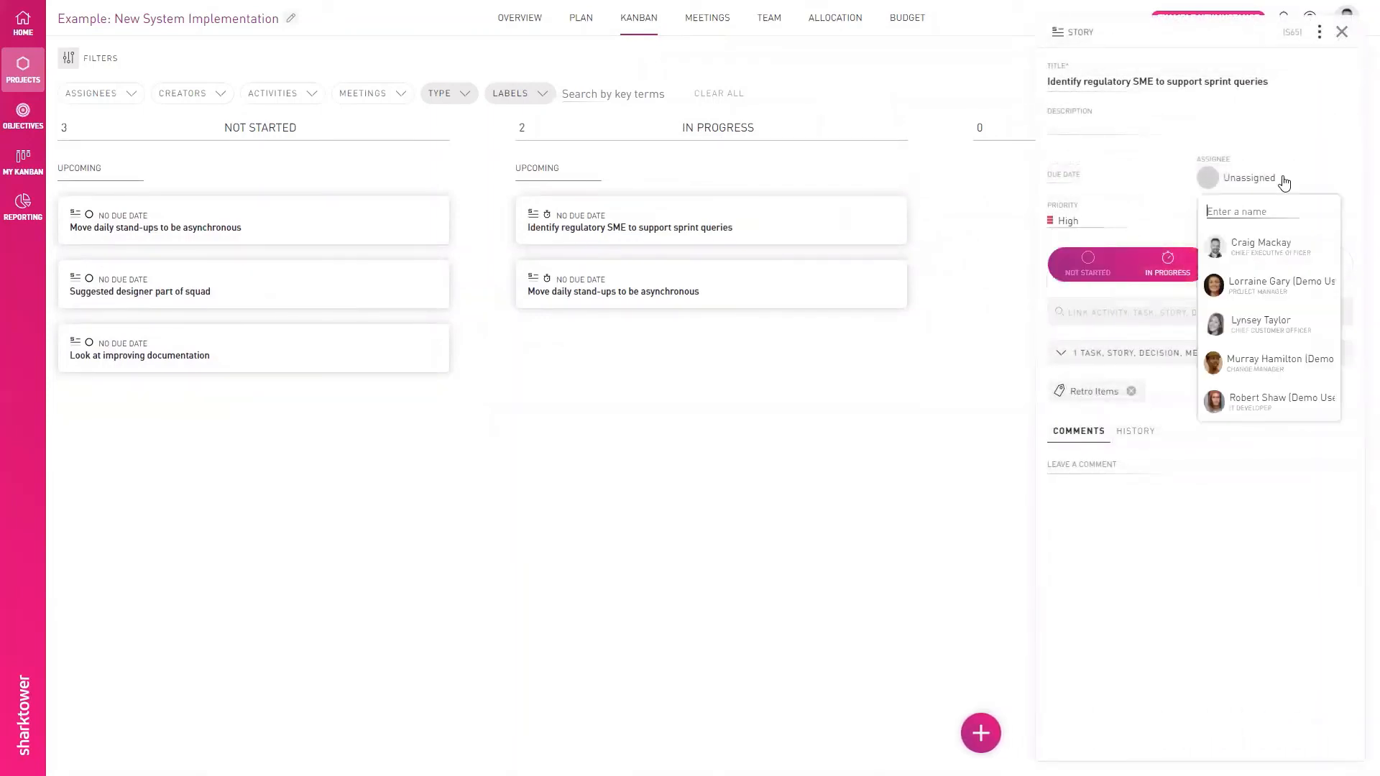
click(1272, 289)
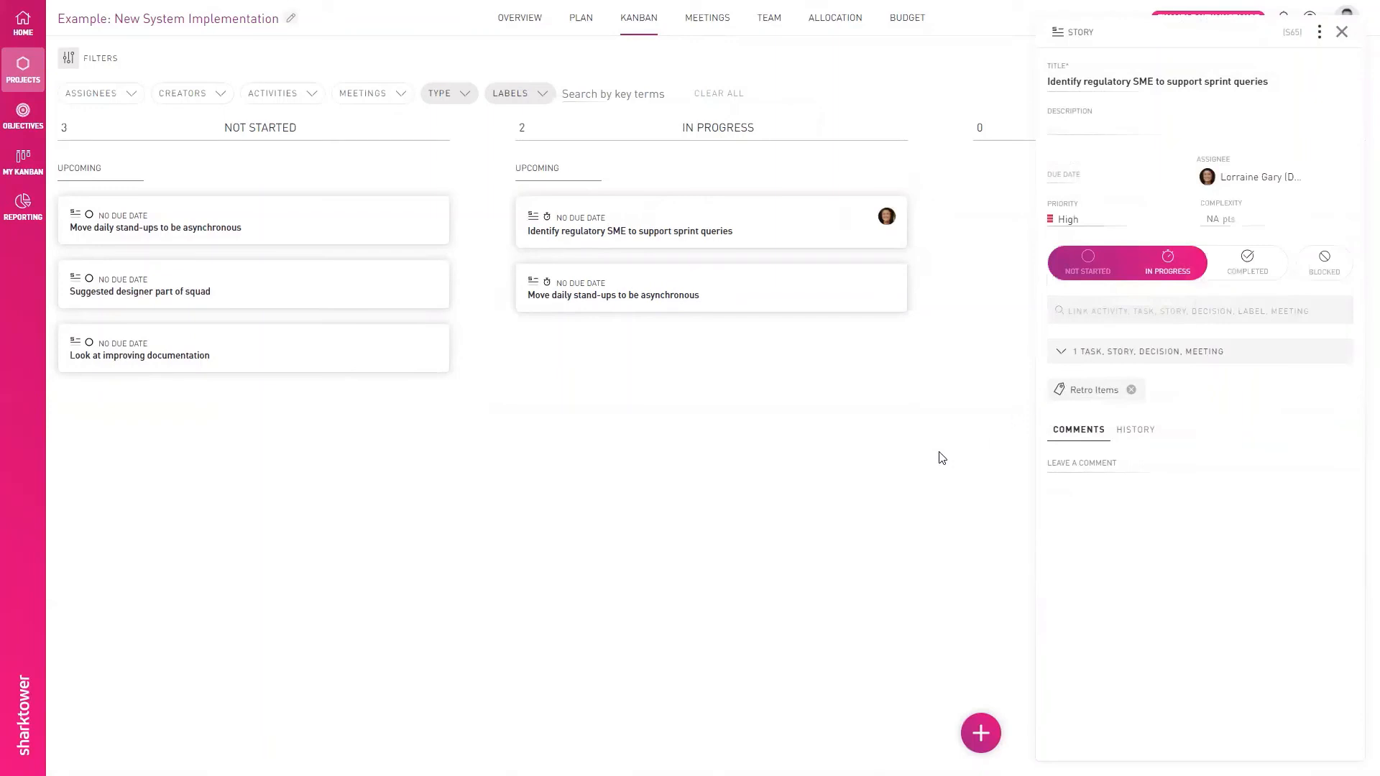
click(1342, 34)
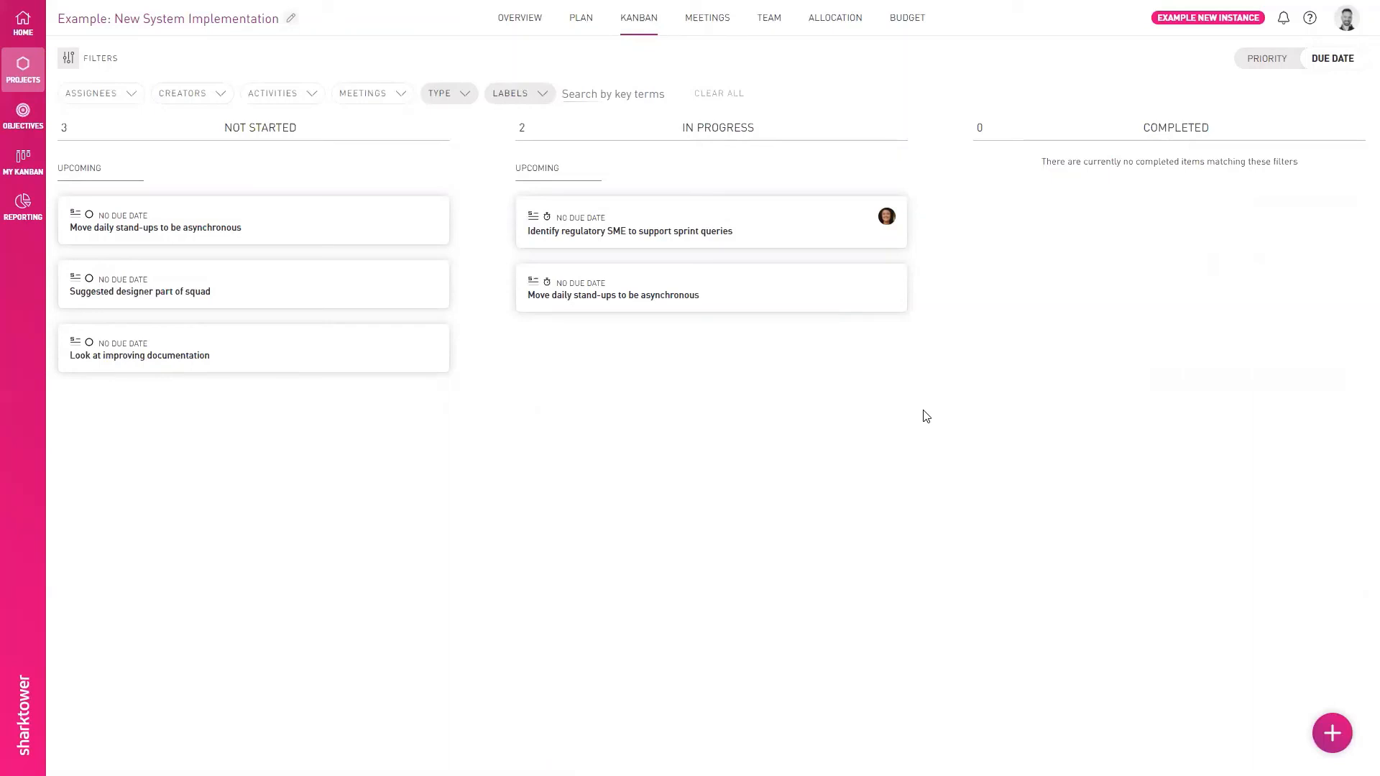
- View the project plan and Kanban, and filter the reopened Retro stand-up's board to the last listed attendee's cards
click(580, 20)
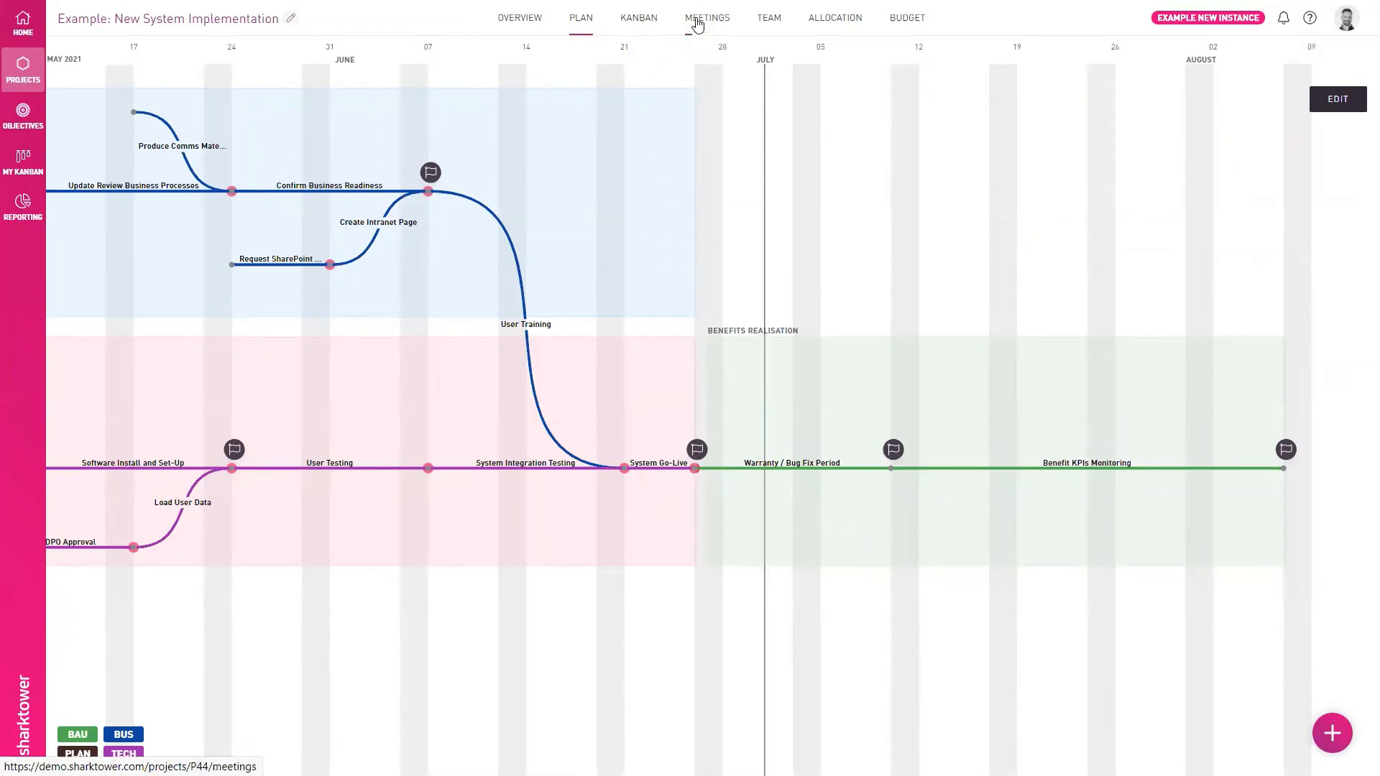
click(641, 23)
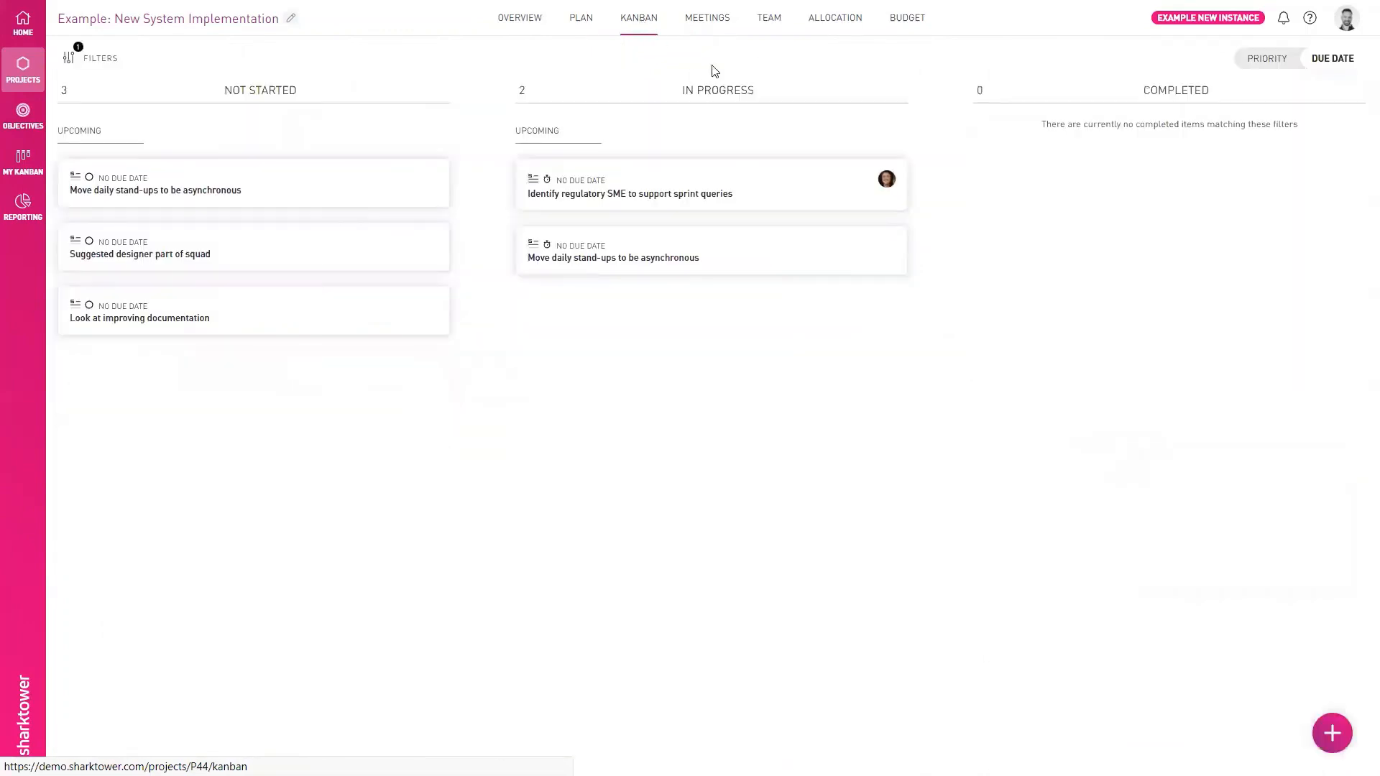
click(697, 25)
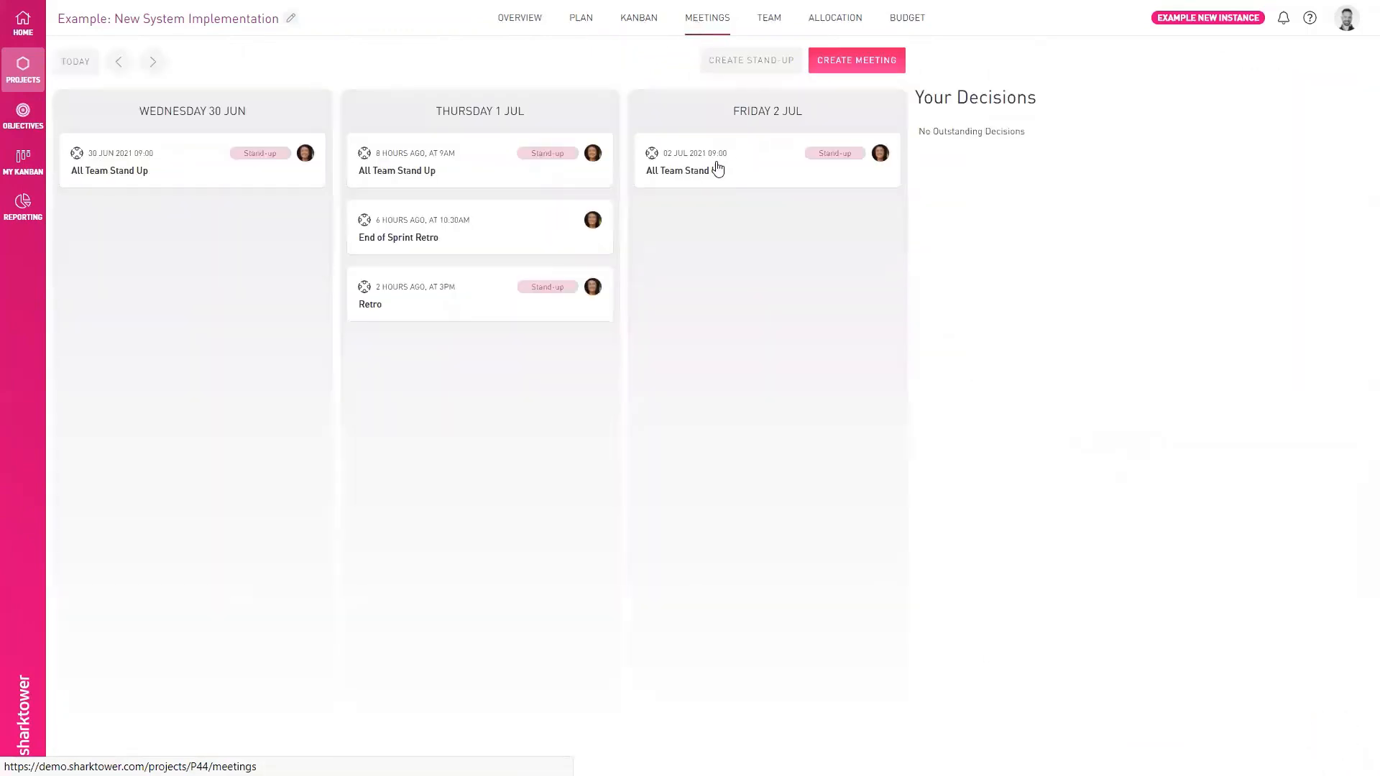
click(501, 306)
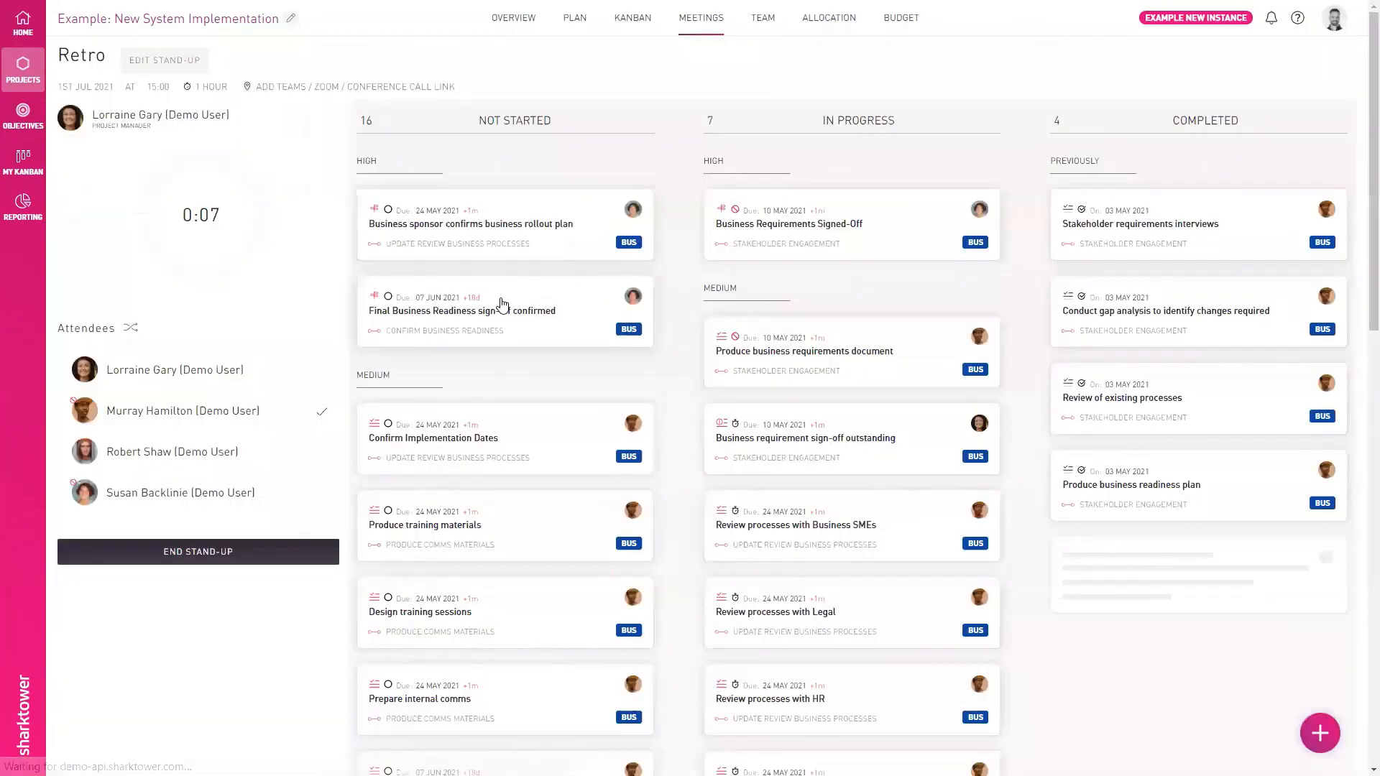
click(197, 427)
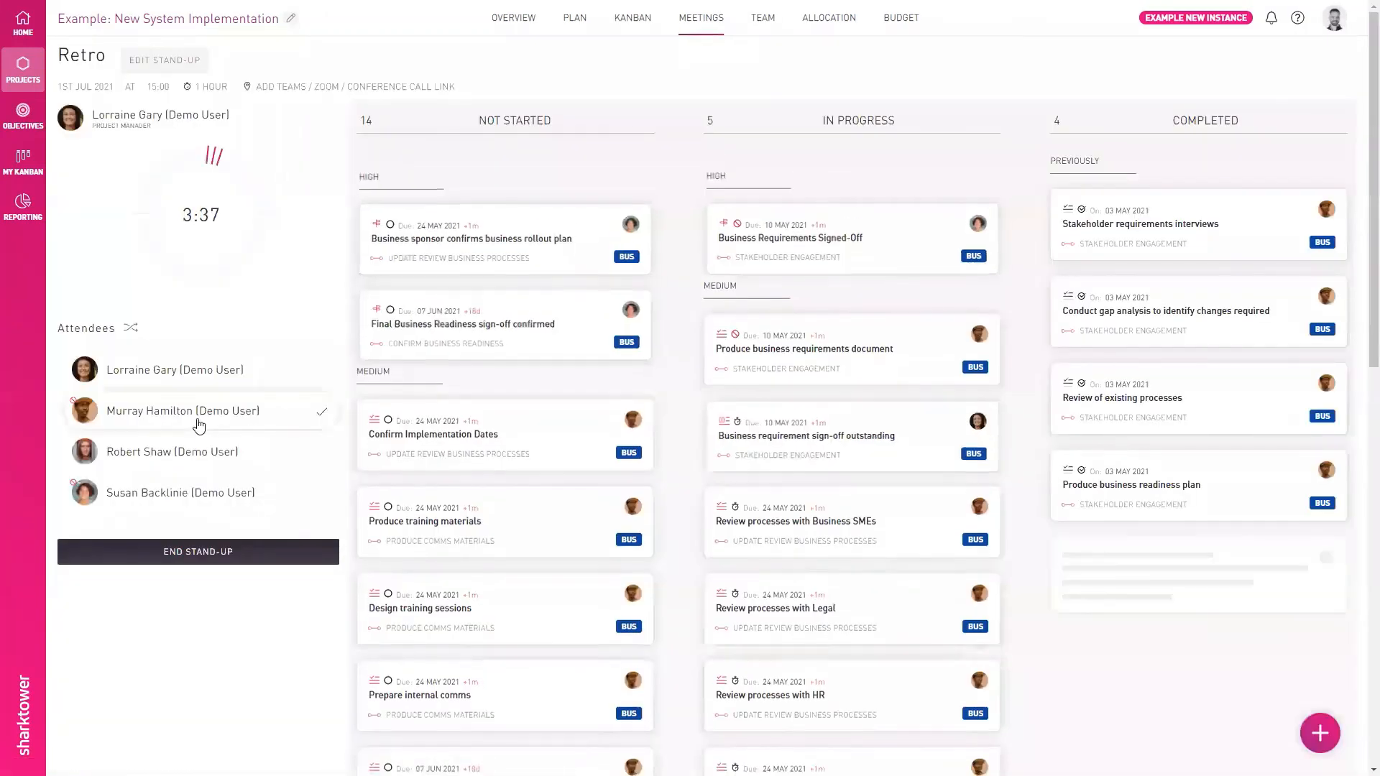
click(173, 496)
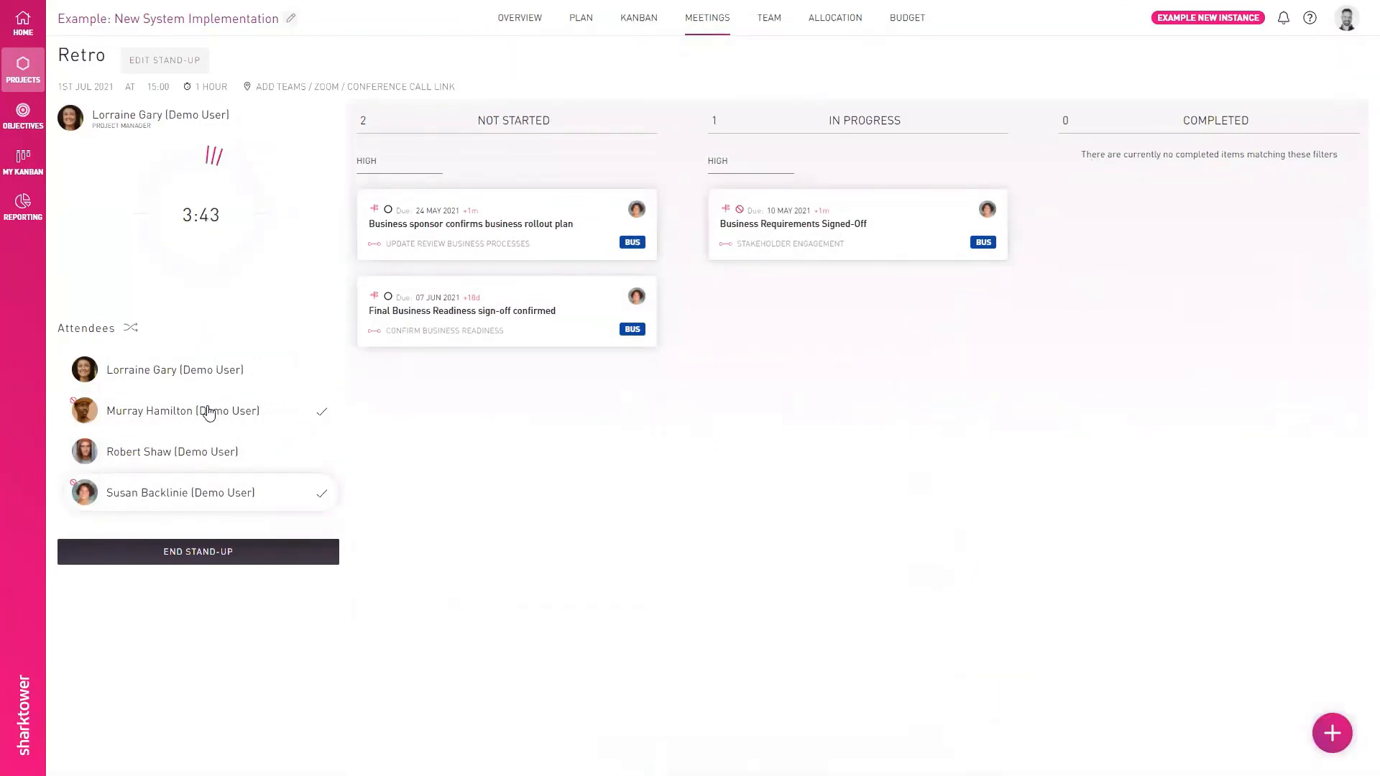
click(1332, 733)
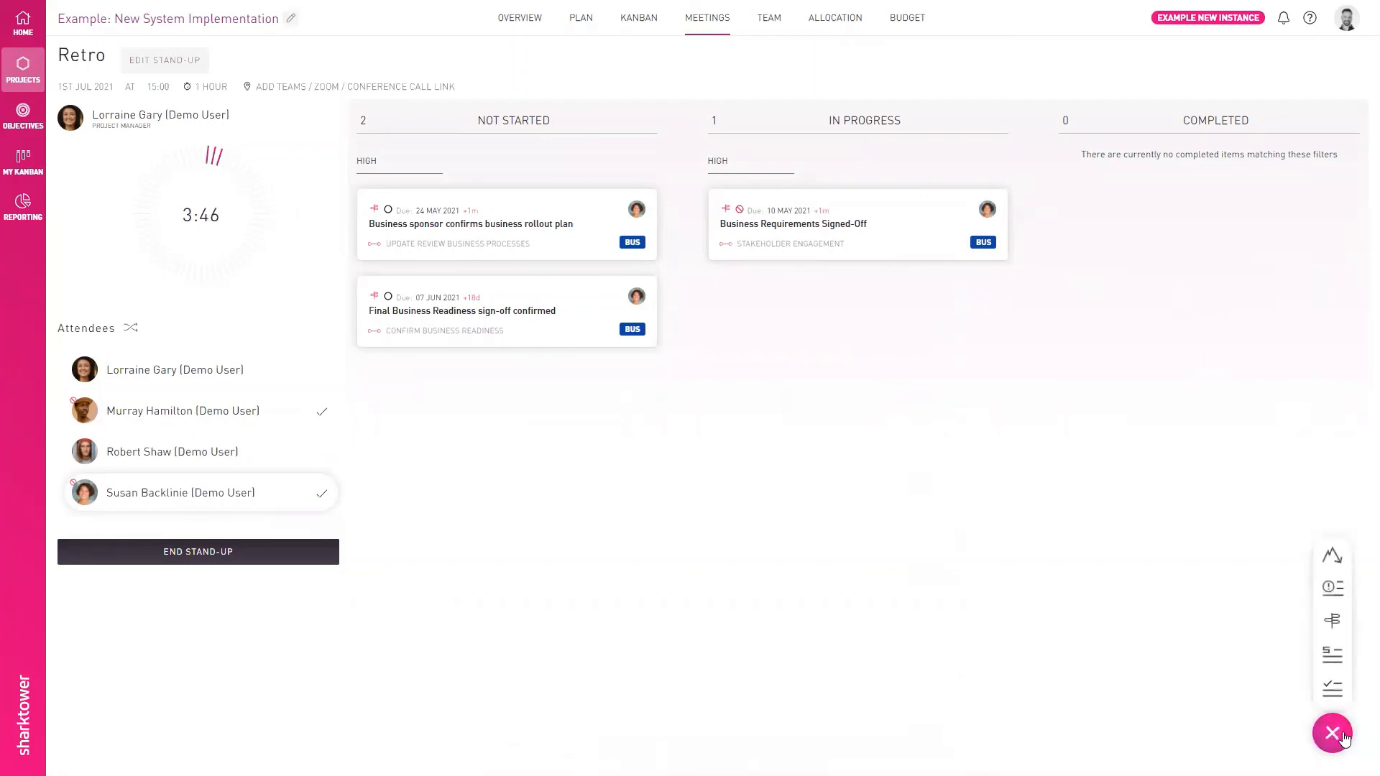
click(1332, 654)
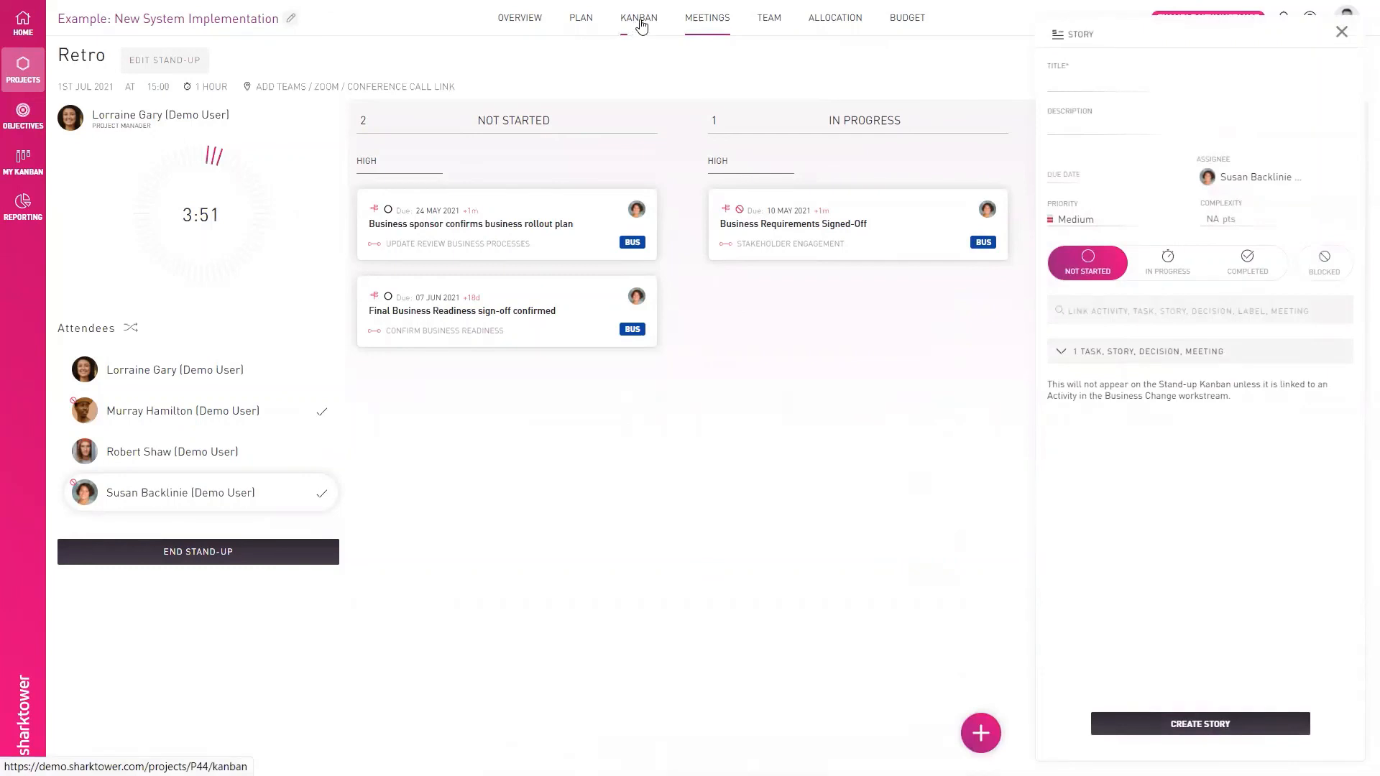
click(692, 21)
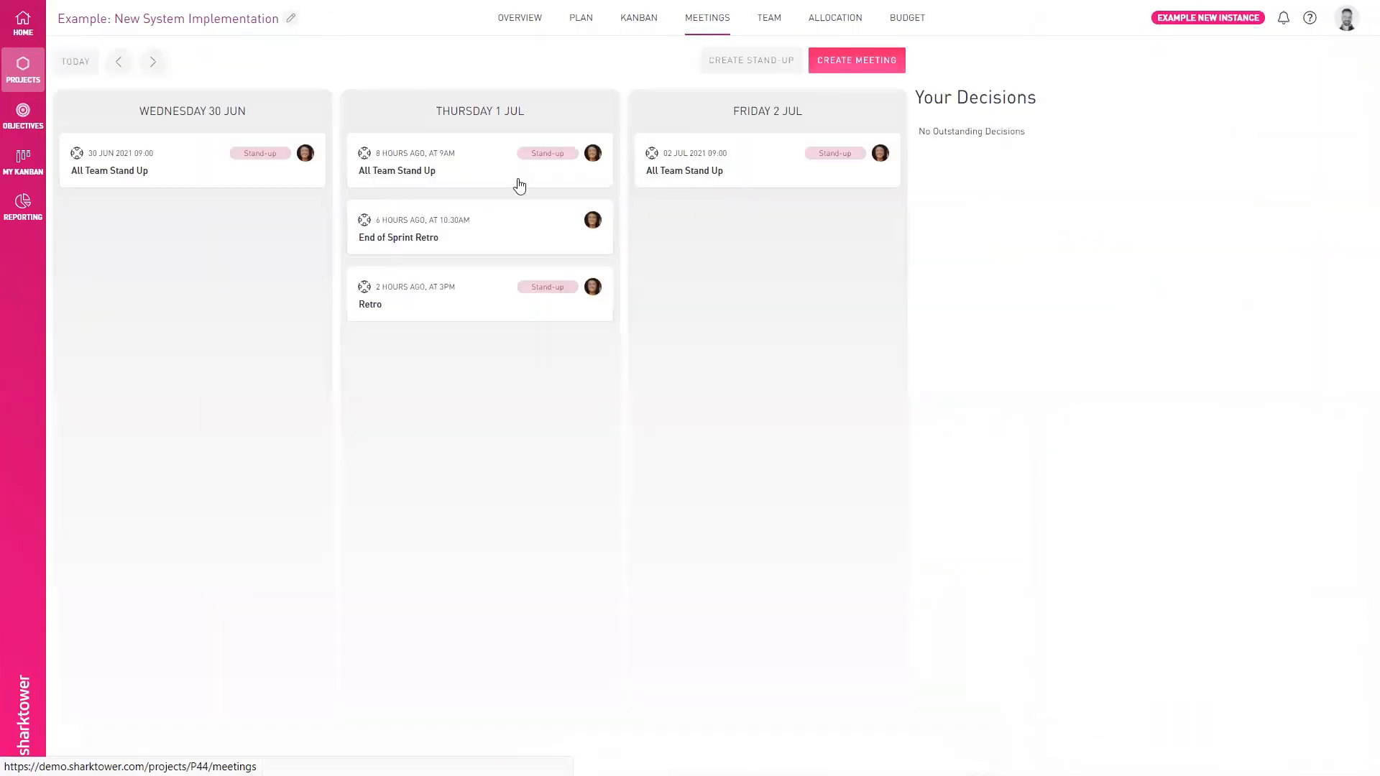
- Examine the "Identify regulatory SME to support sprint queries" action in the End of Sprint Retro meeting and return to the project Kanban
click(484, 245)
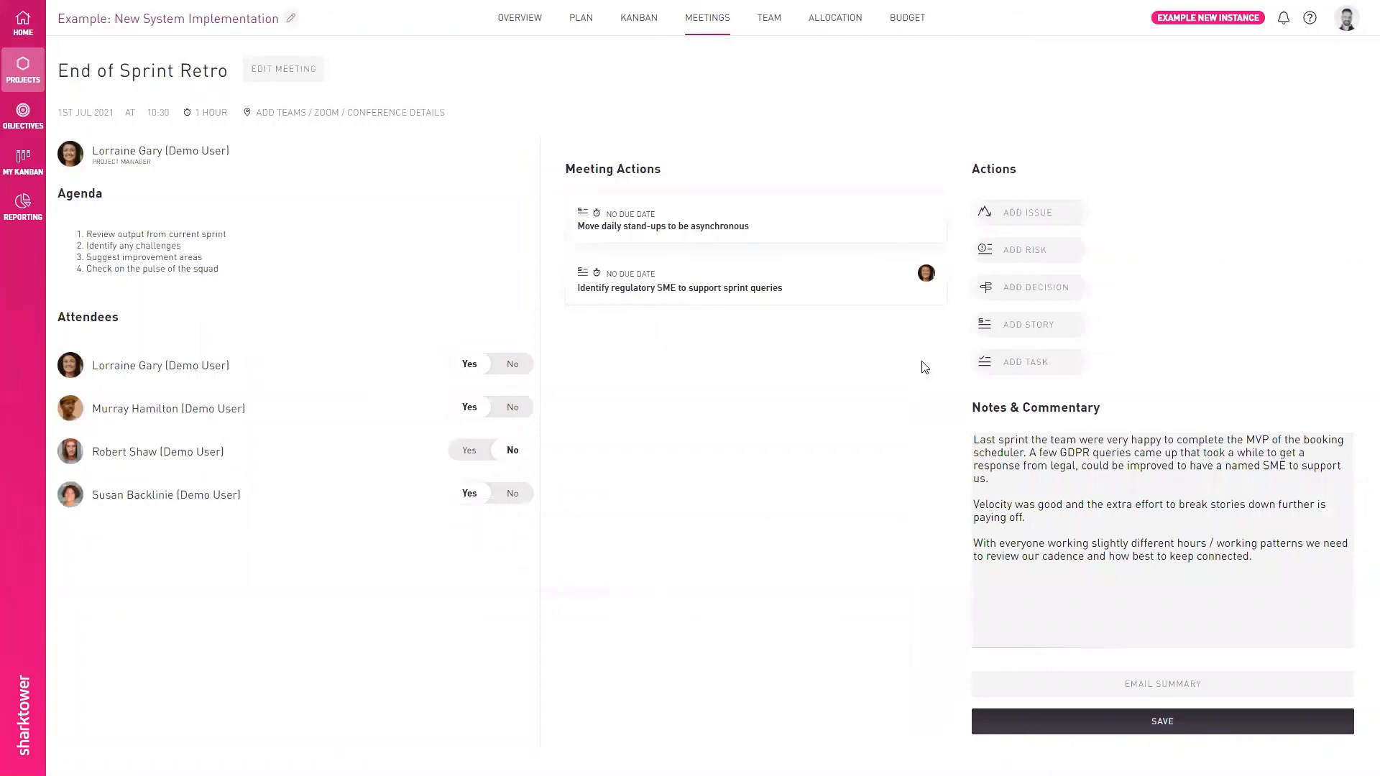
click(704, 287)
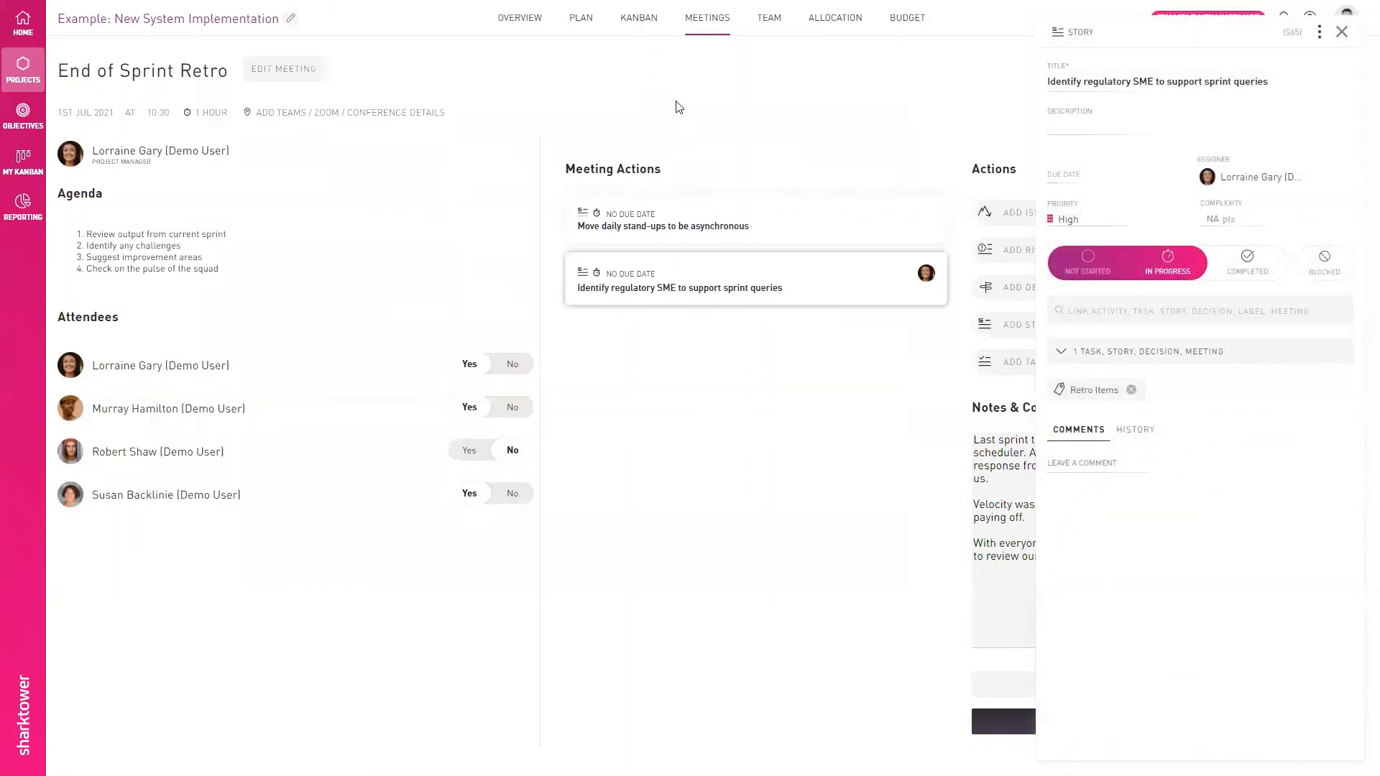
click(635, 20)
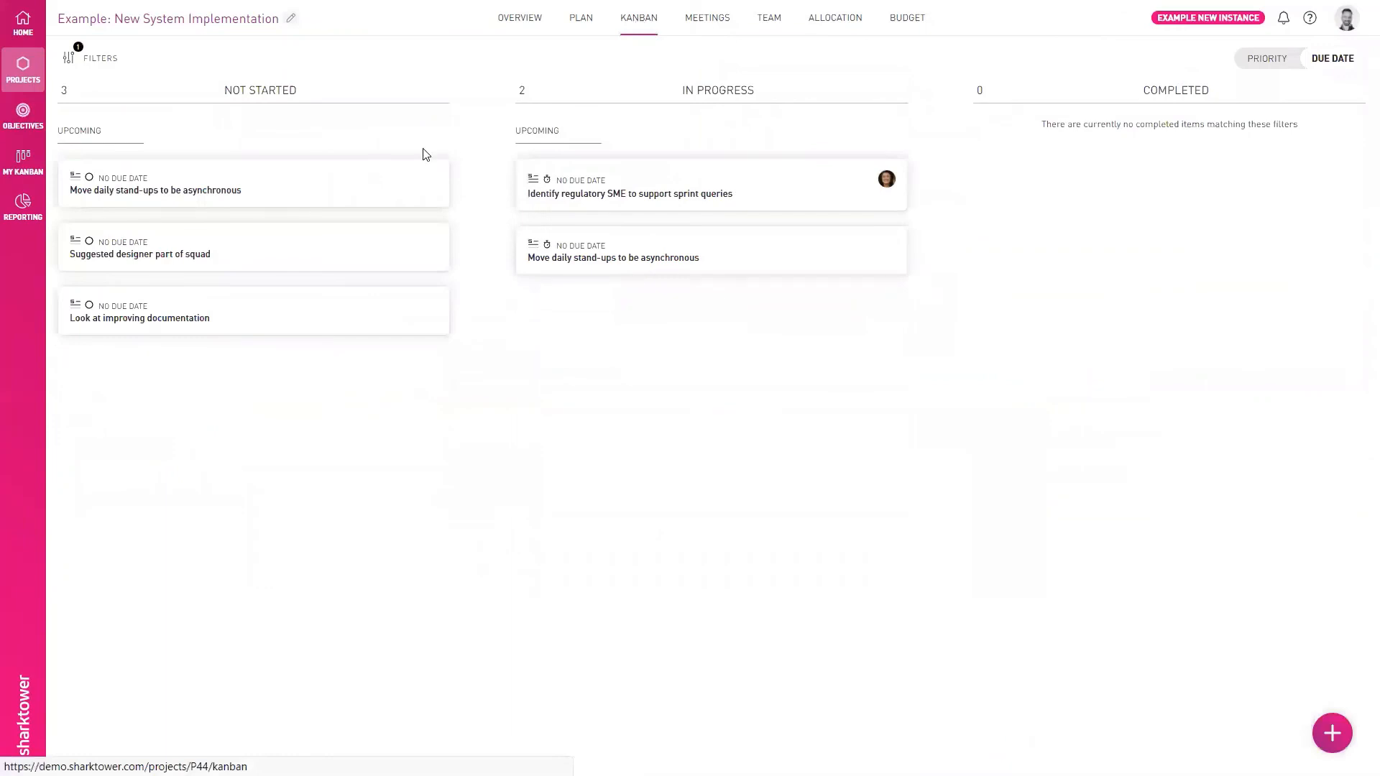